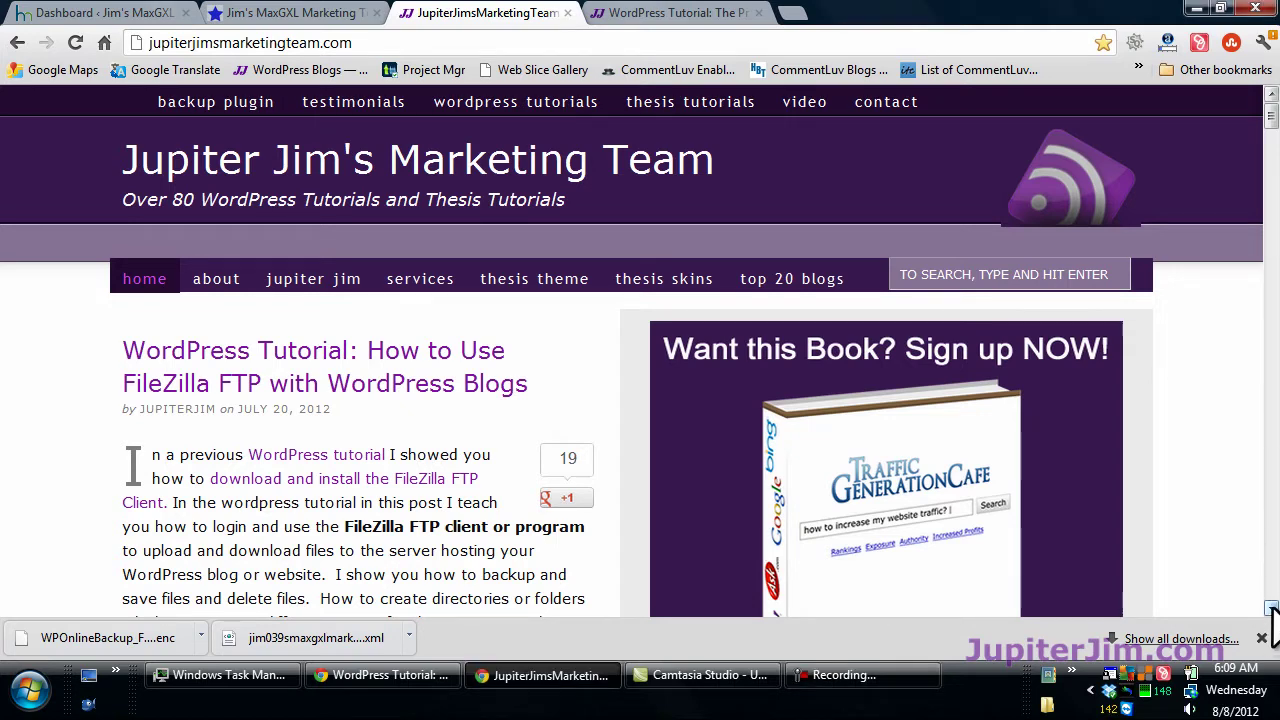
- Look over the free SEO book offer and its name and email sign-up form on the jupiterjimsmarketingteam.com home page
scroll(1270, 590, "down", 3)
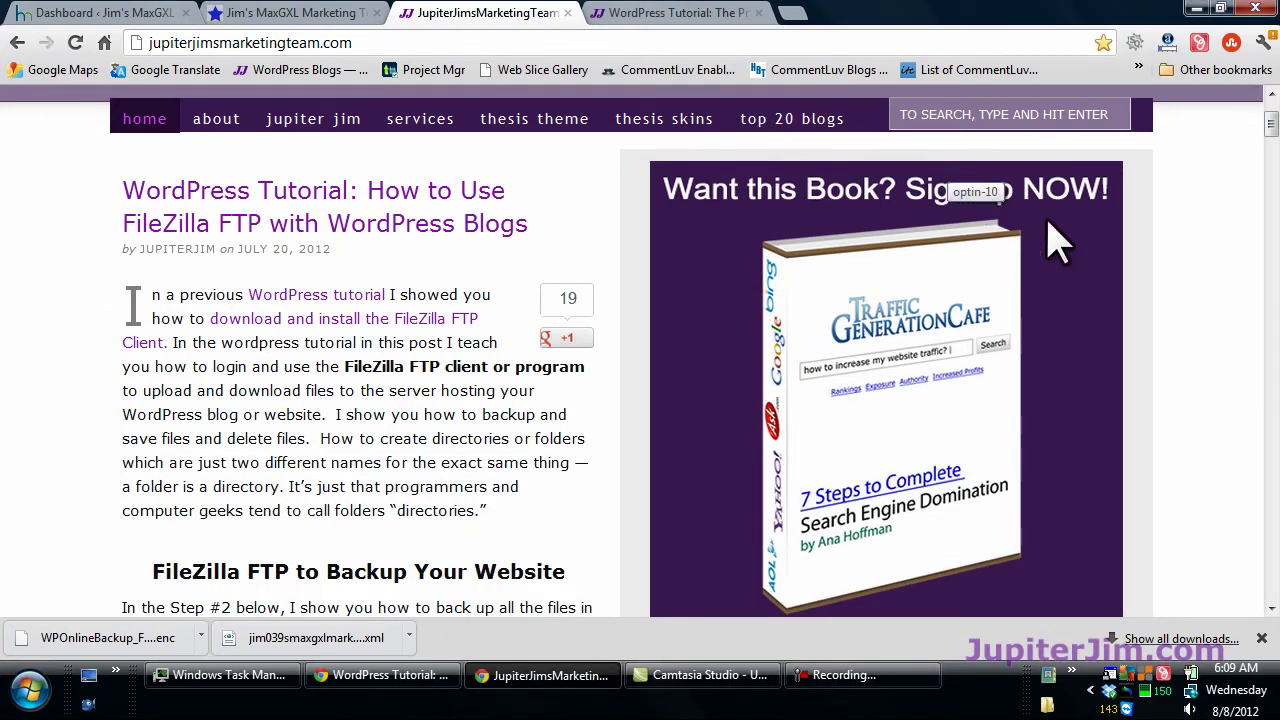
scroll(1267, 610, "down", 6)
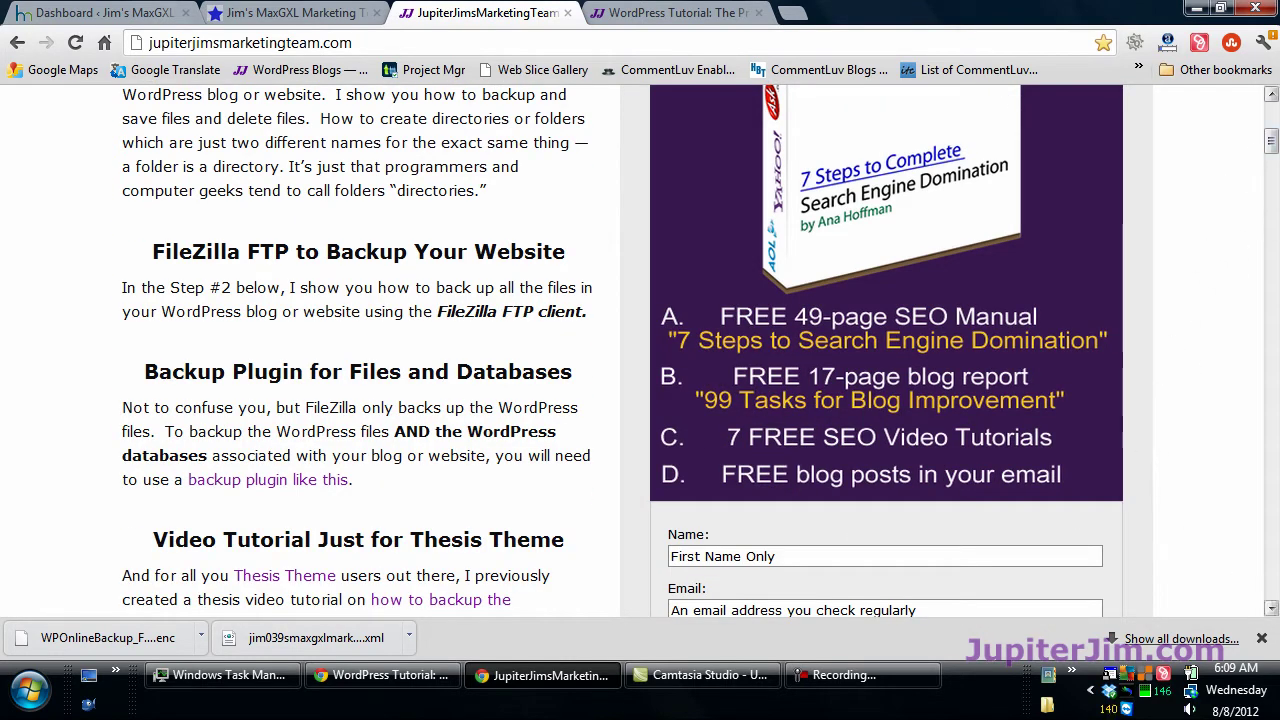
left_click(1270, 608)
left_click(1270, 608)
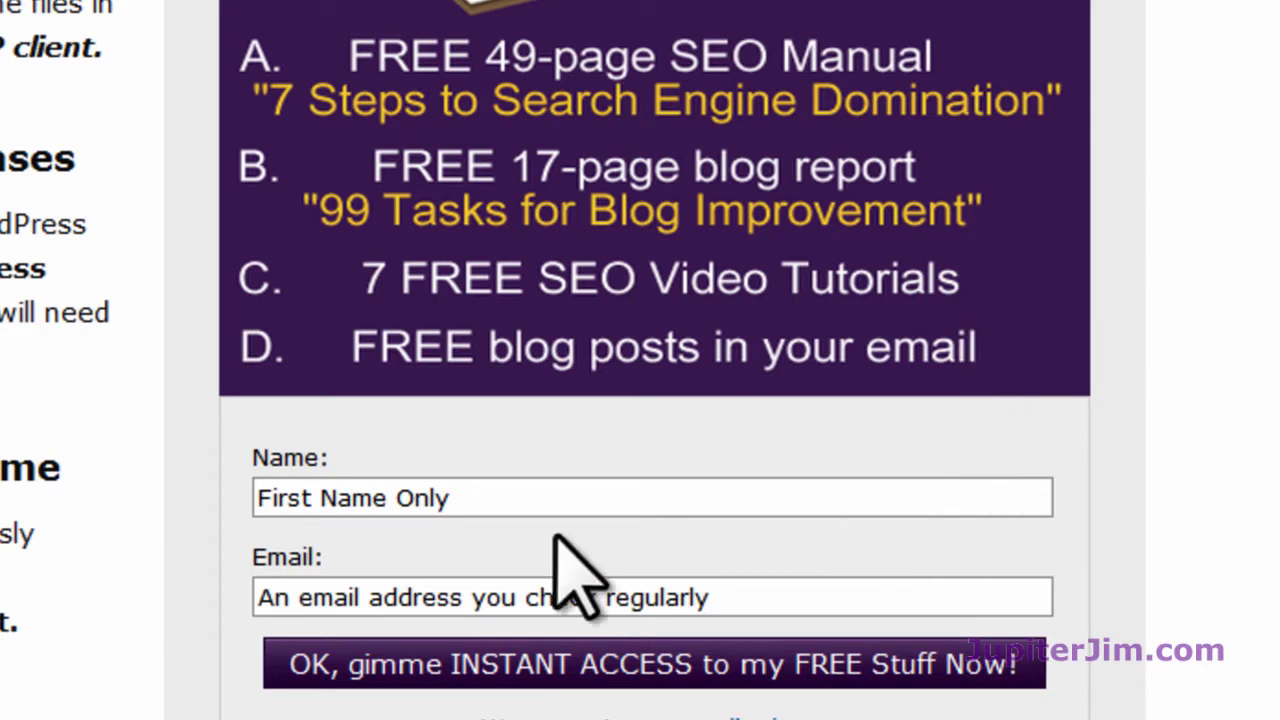
left_click(390, 498)
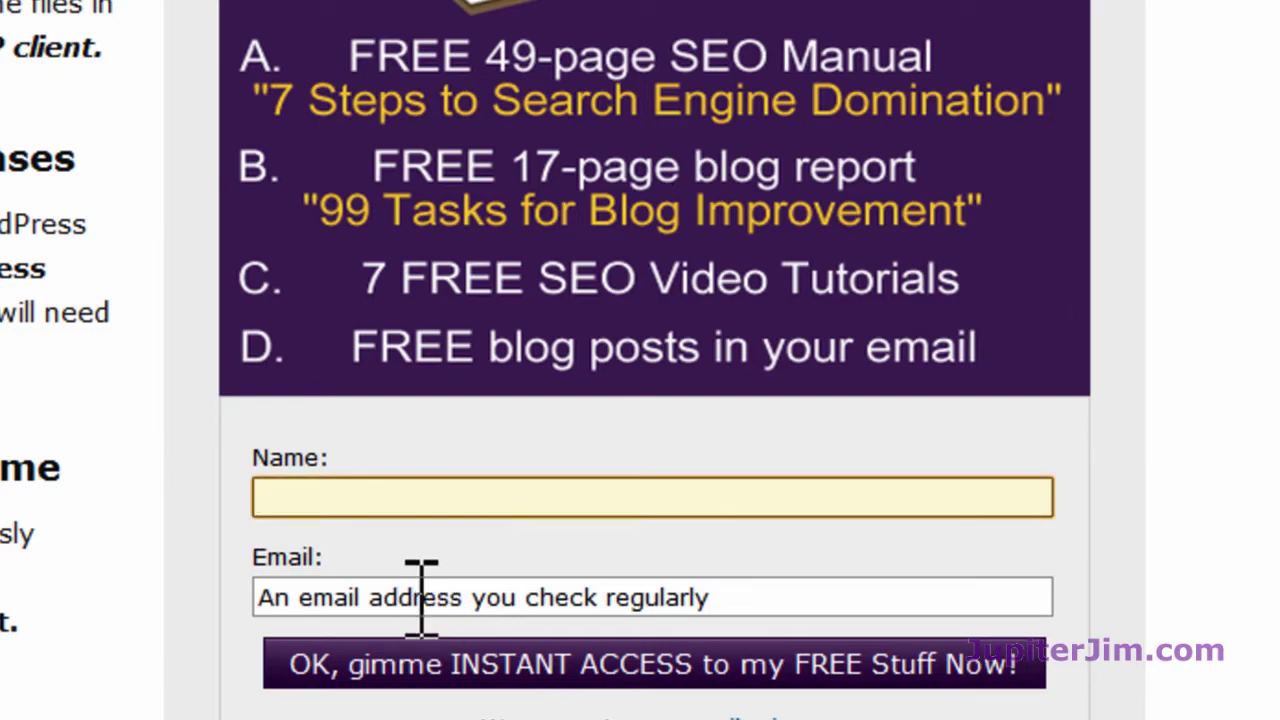
left_click(422, 597)
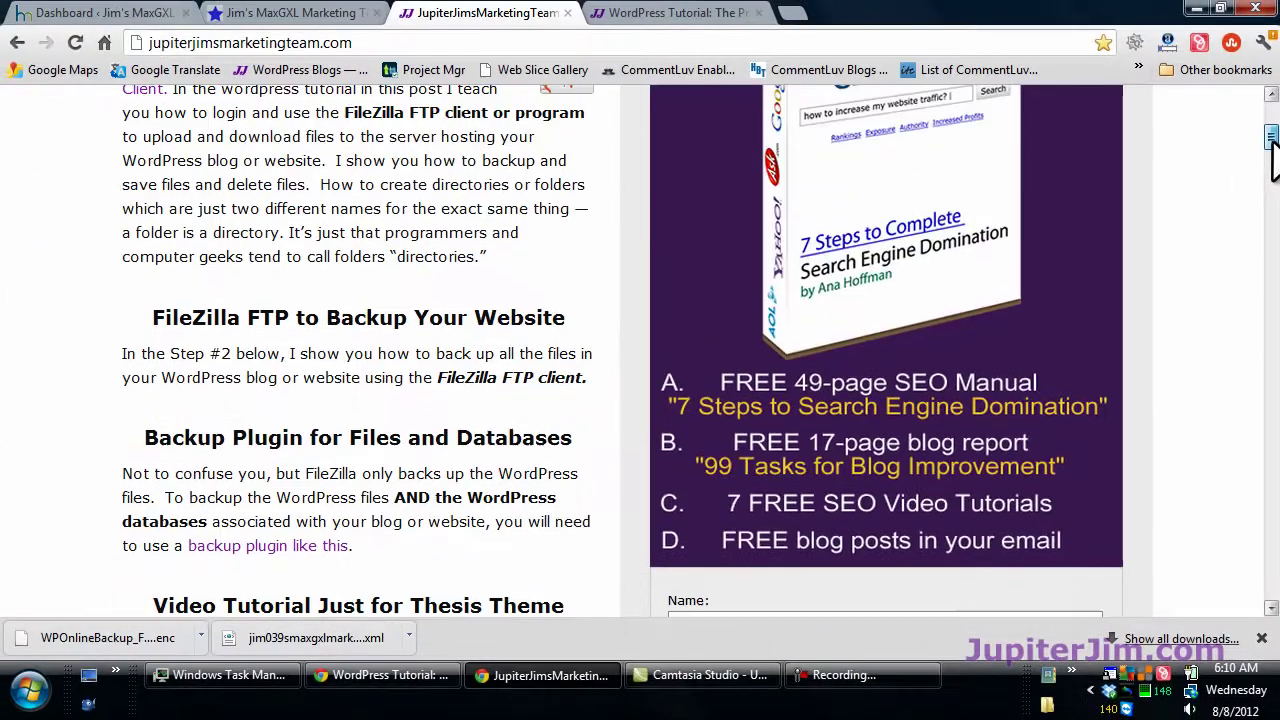
scroll(470, 190, "up", 4)
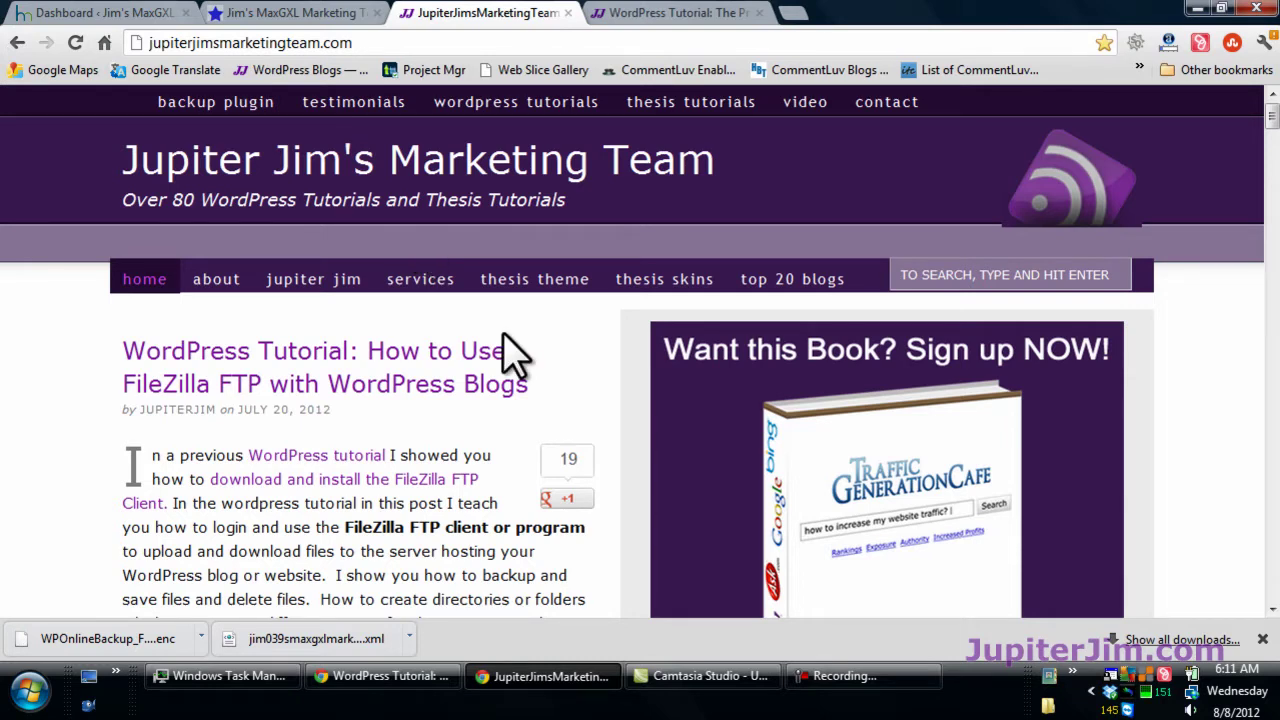
- Examine the front page of jimsmaxgxlteam.com in its current Thesis design and compare it with the site's WordPress dashboard
left_click(283, 14)
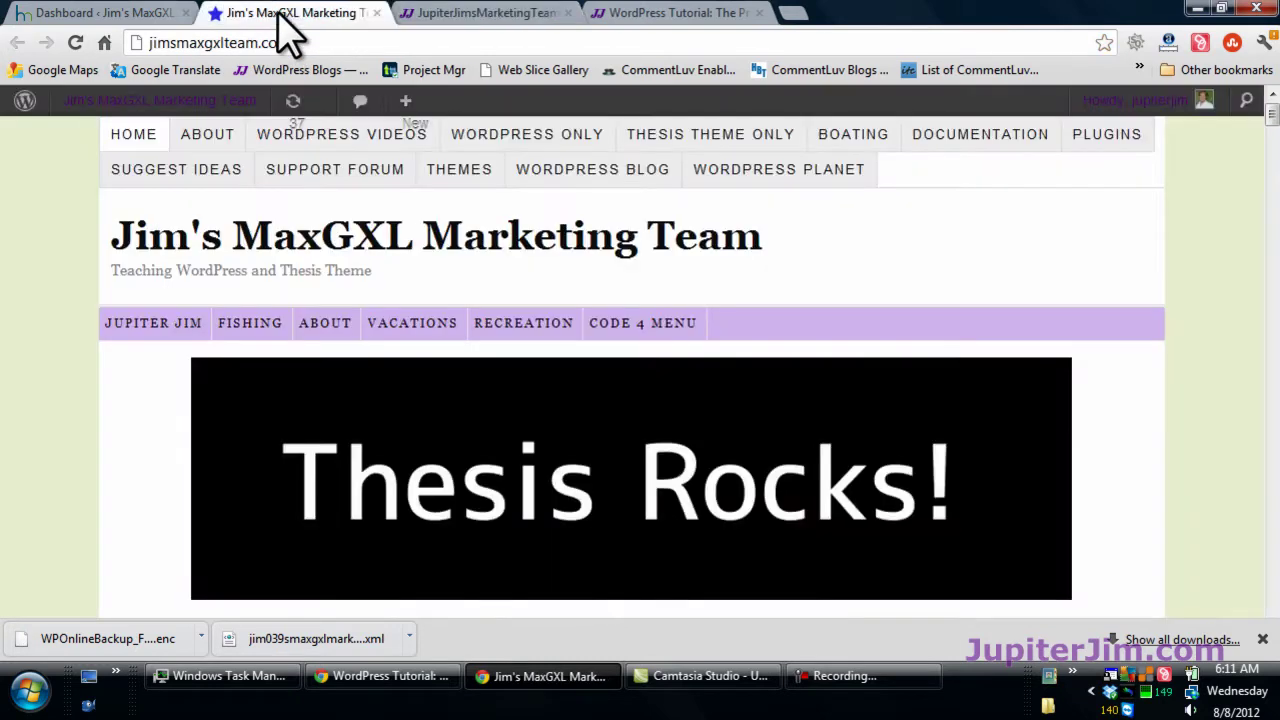
scroll(75, 290, "down", 10)
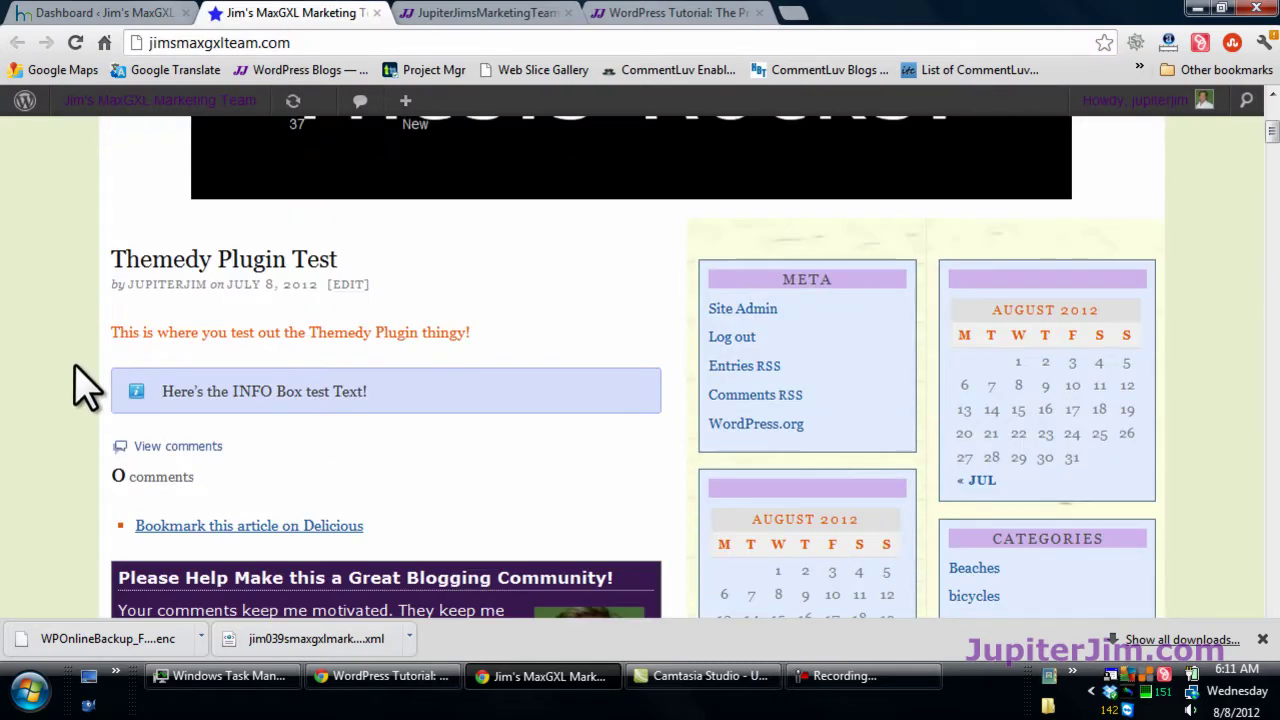
scroll(100, 415, "down", 15)
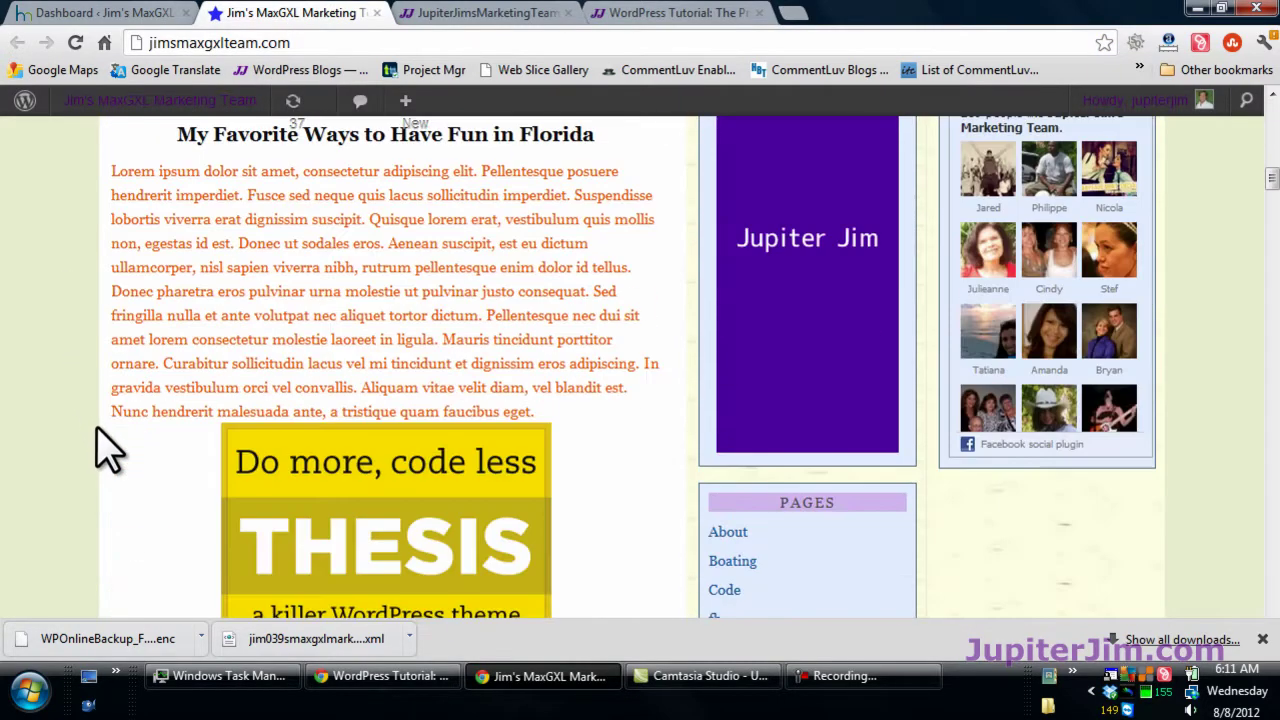
scroll(115, 485, "down", 15)
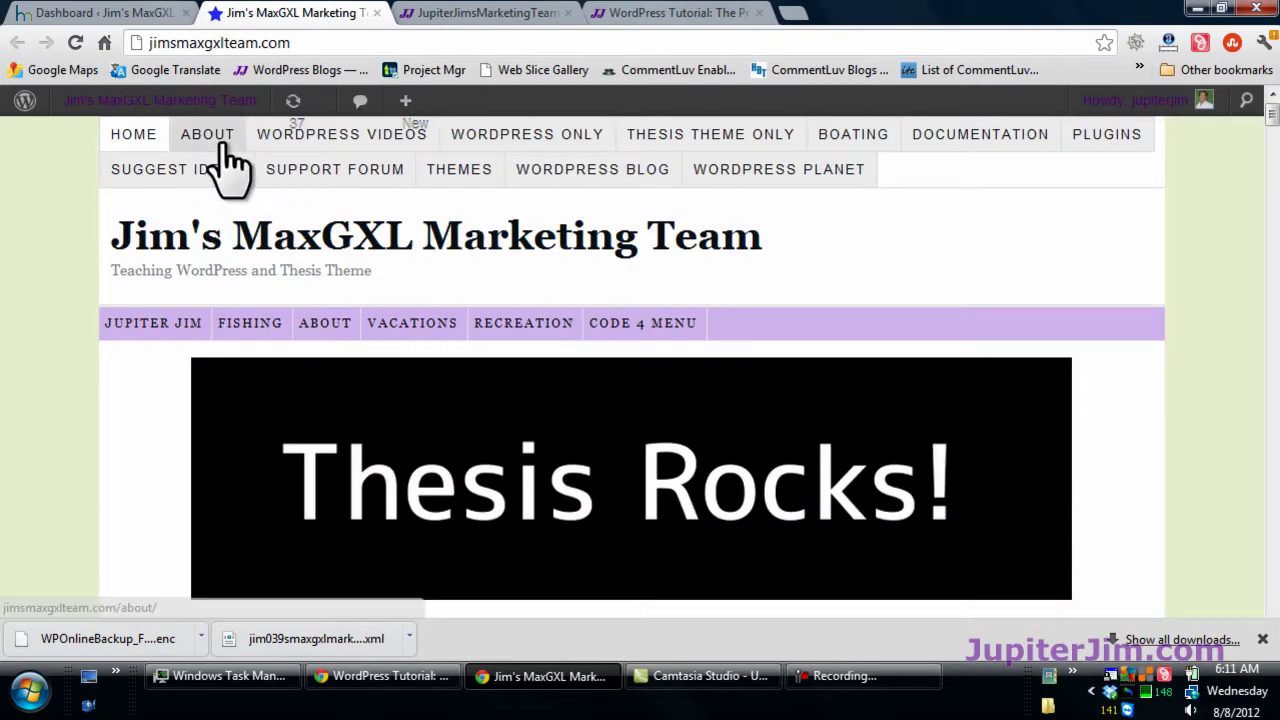
left_click(72, 14)
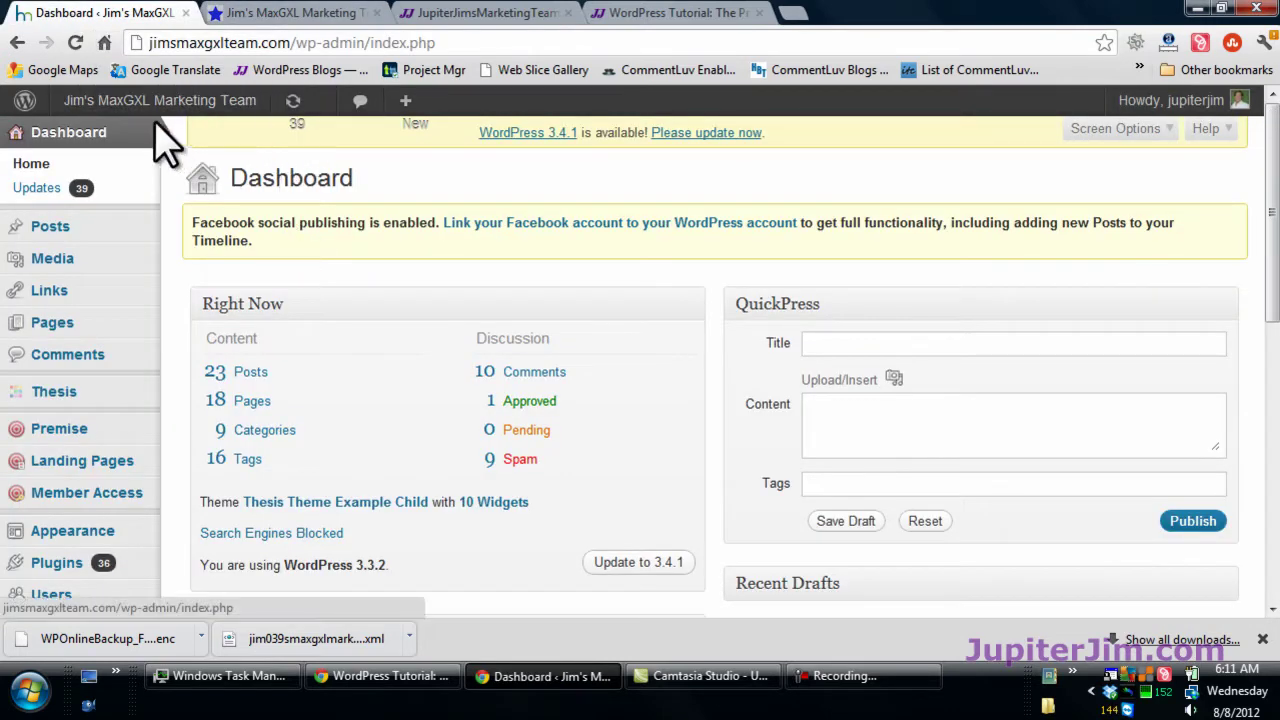
mouse_move(131, 128)
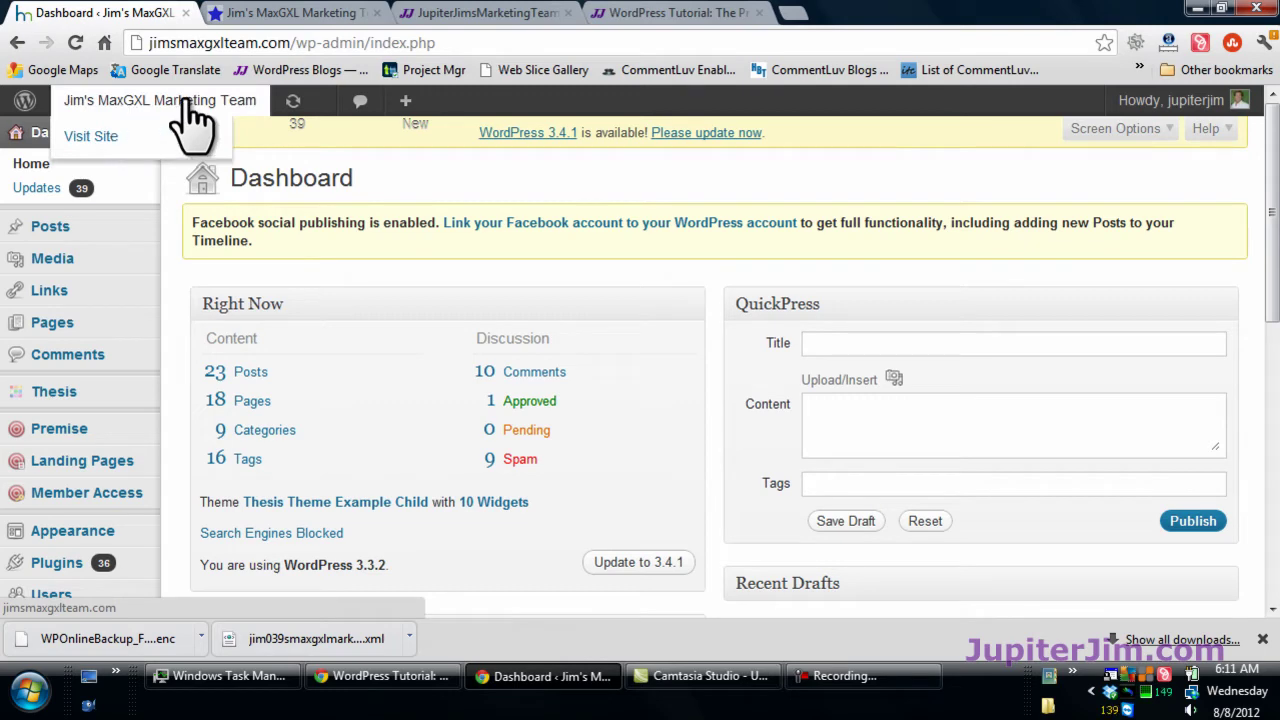
left_click(295, 13)
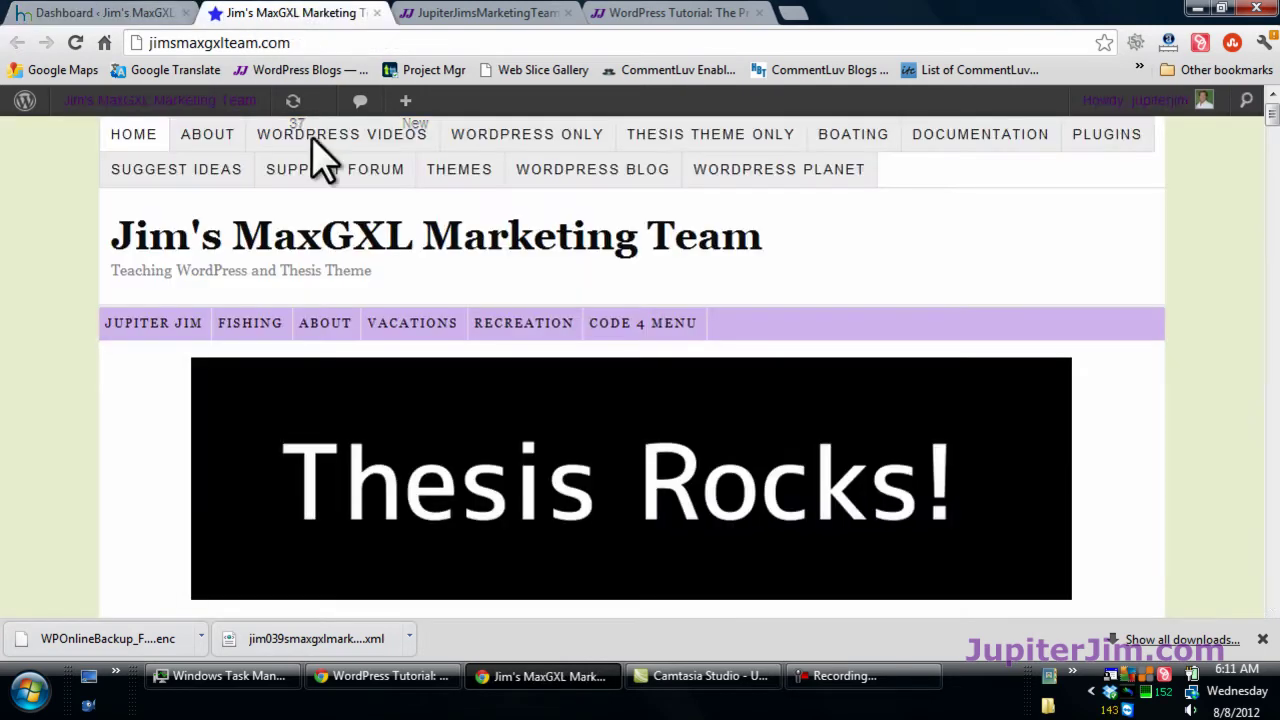
- Open the theme management page from the WordPress dashboard of jimsmaxgxlteam.com
left_click(110, 14)
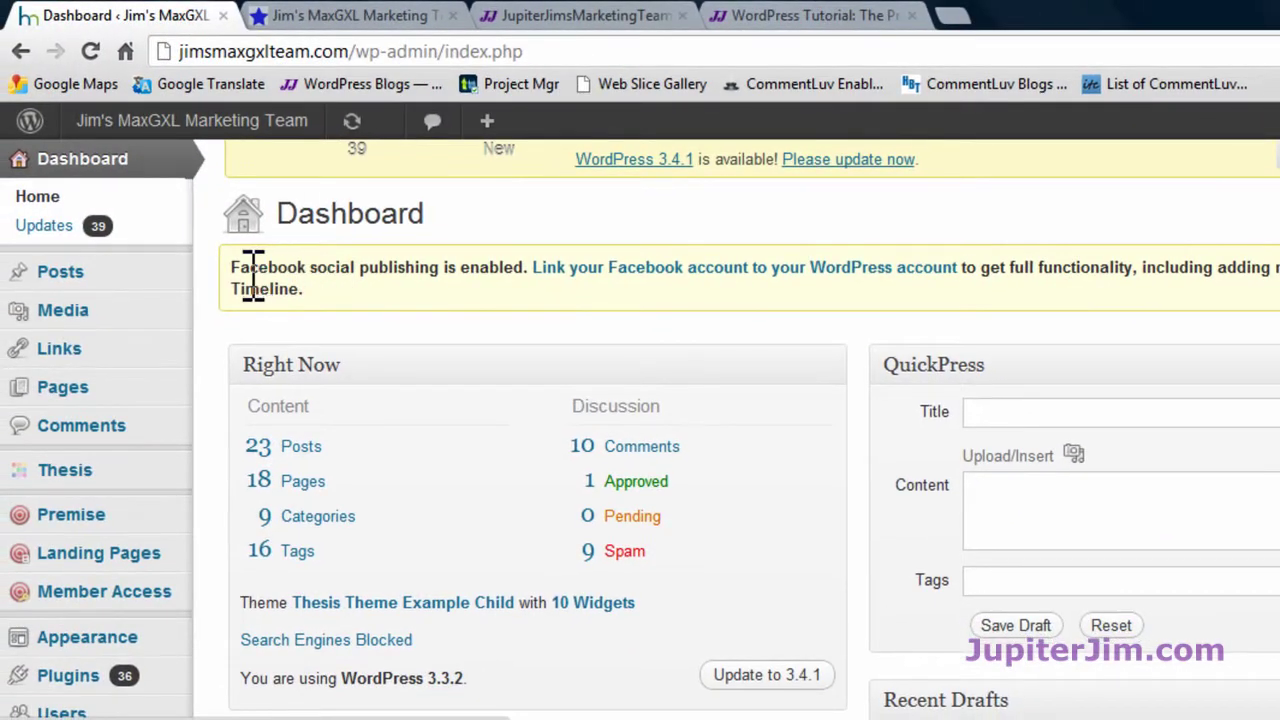
scroll(205, 330, "down", 5)
mouse_move(200, 287)
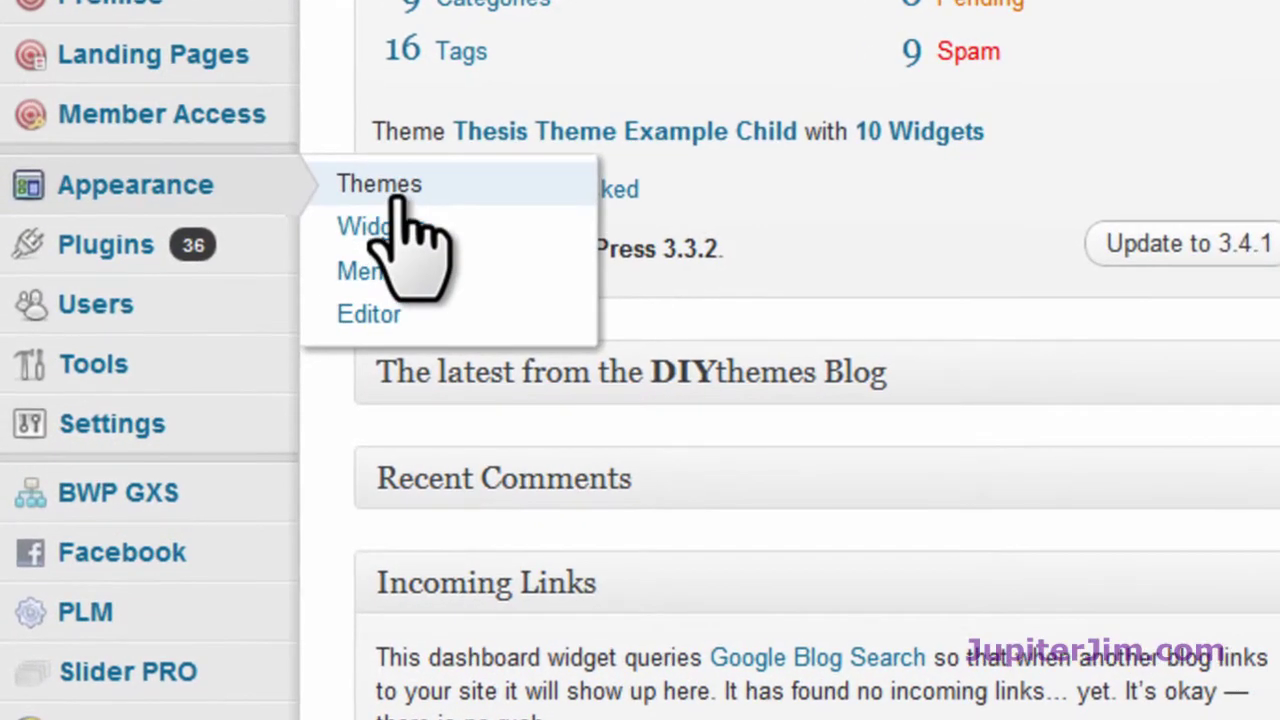
left_click(400, 192)
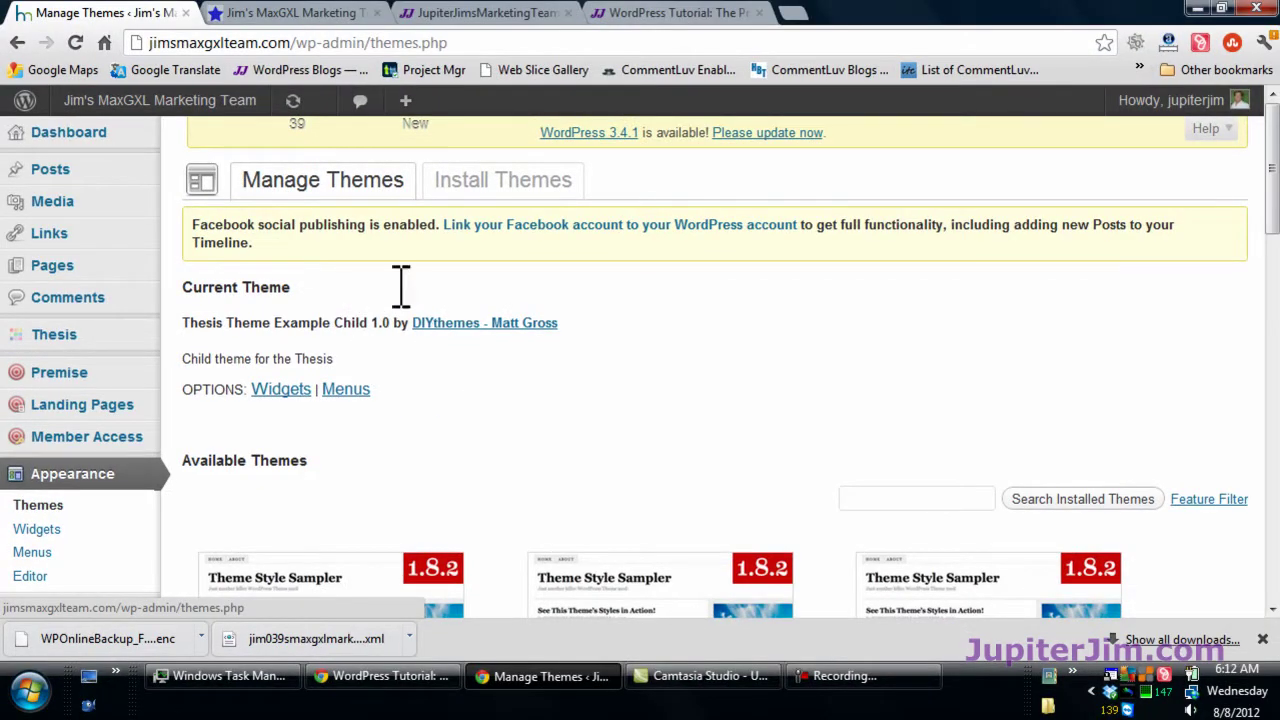
- Find the Twenty Eleven 1.2 theme among the available themes and activate it
scroll(530, 450, "down", 1)
scroll(530, 450, "down", 6)
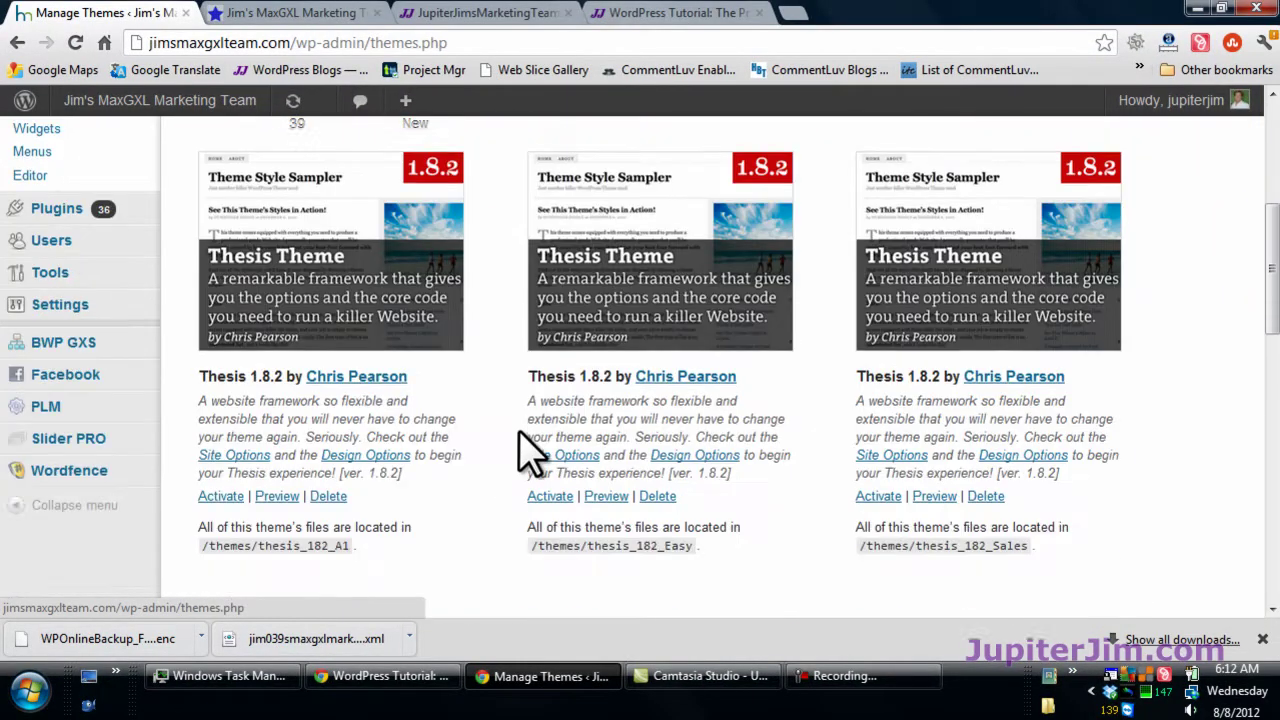
scroll(505, 450, "down", 2)
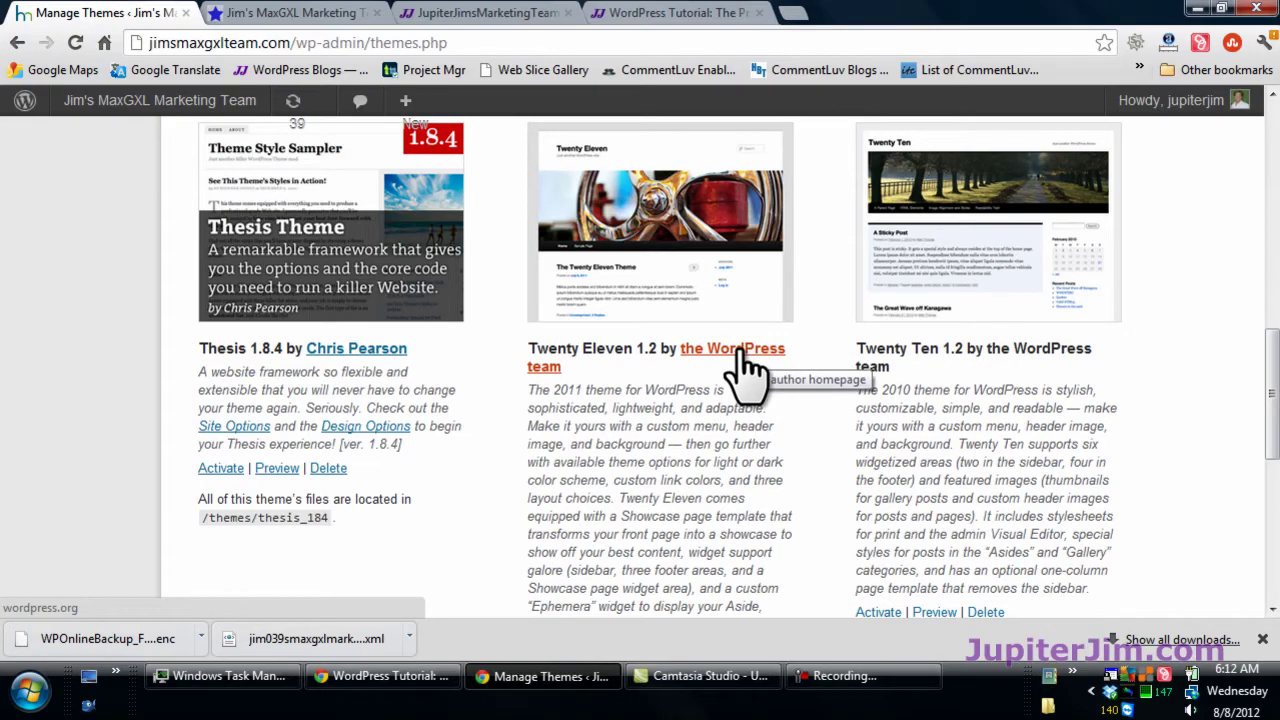
scroll(742, 355, "down", 3)
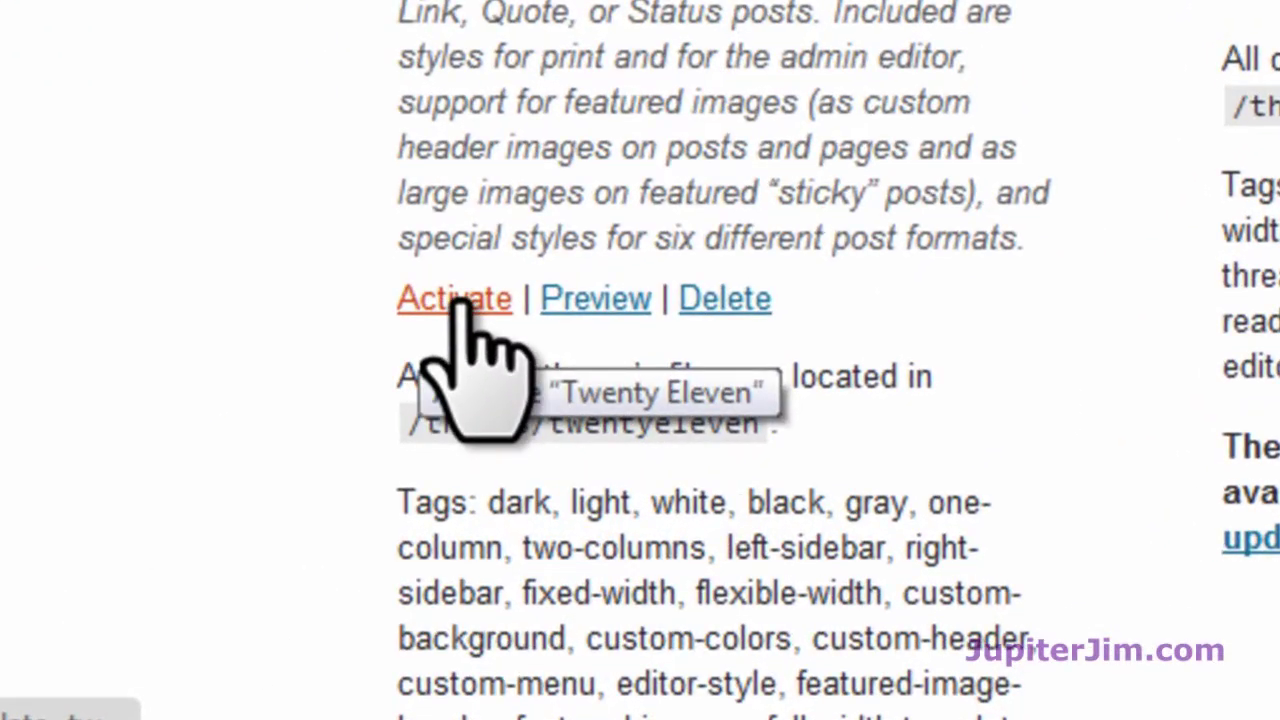
scroll(340, 260, "up", 5)
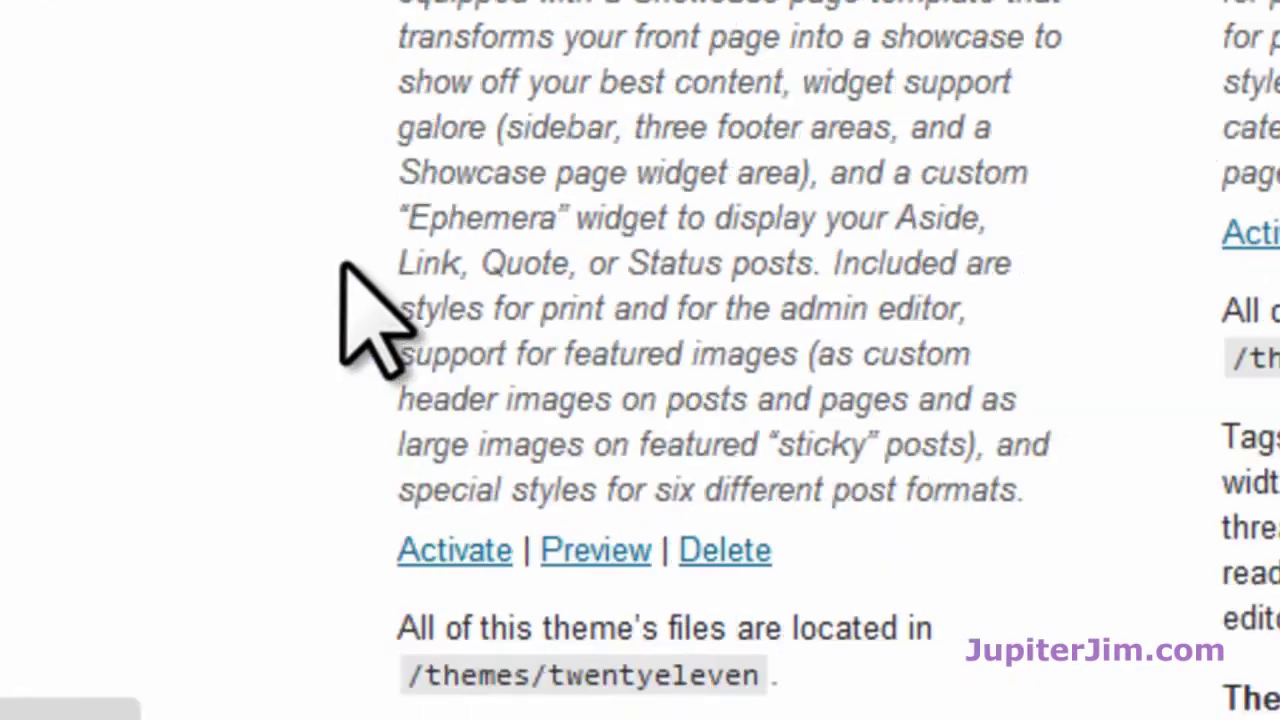
scroll(320, 518, "down", 3)
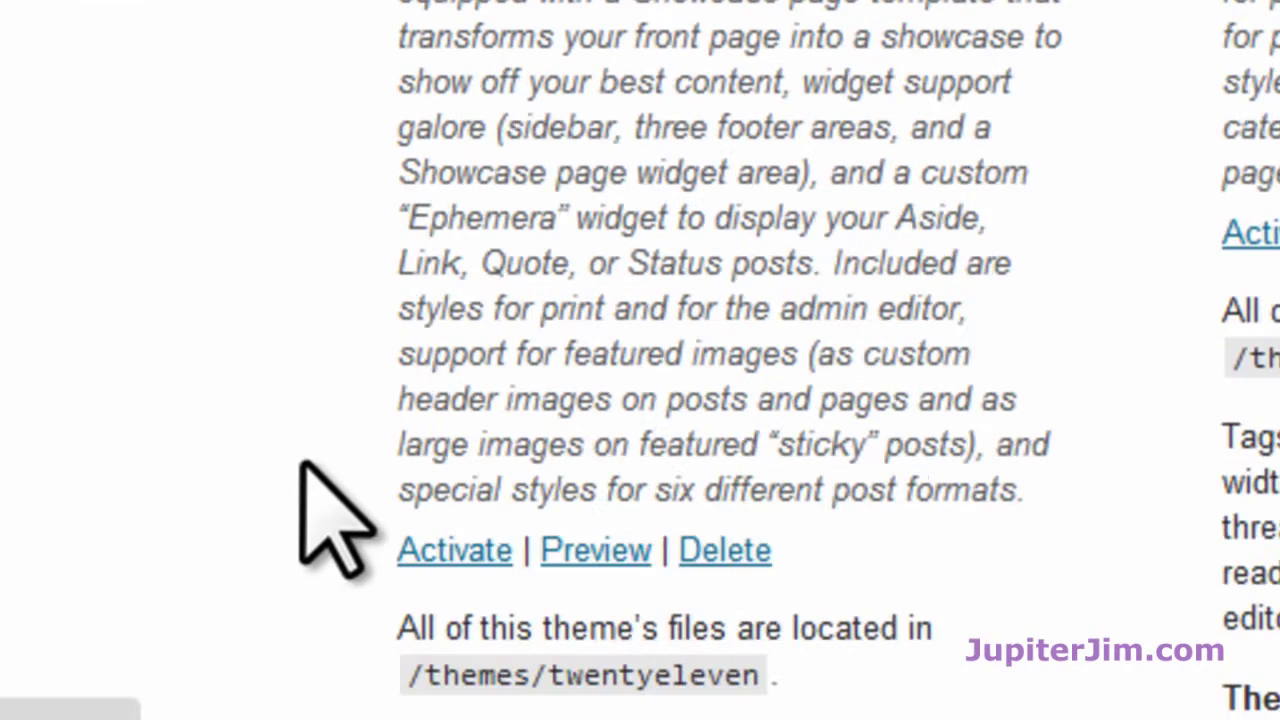
scroll(370, 515, "down", 2)
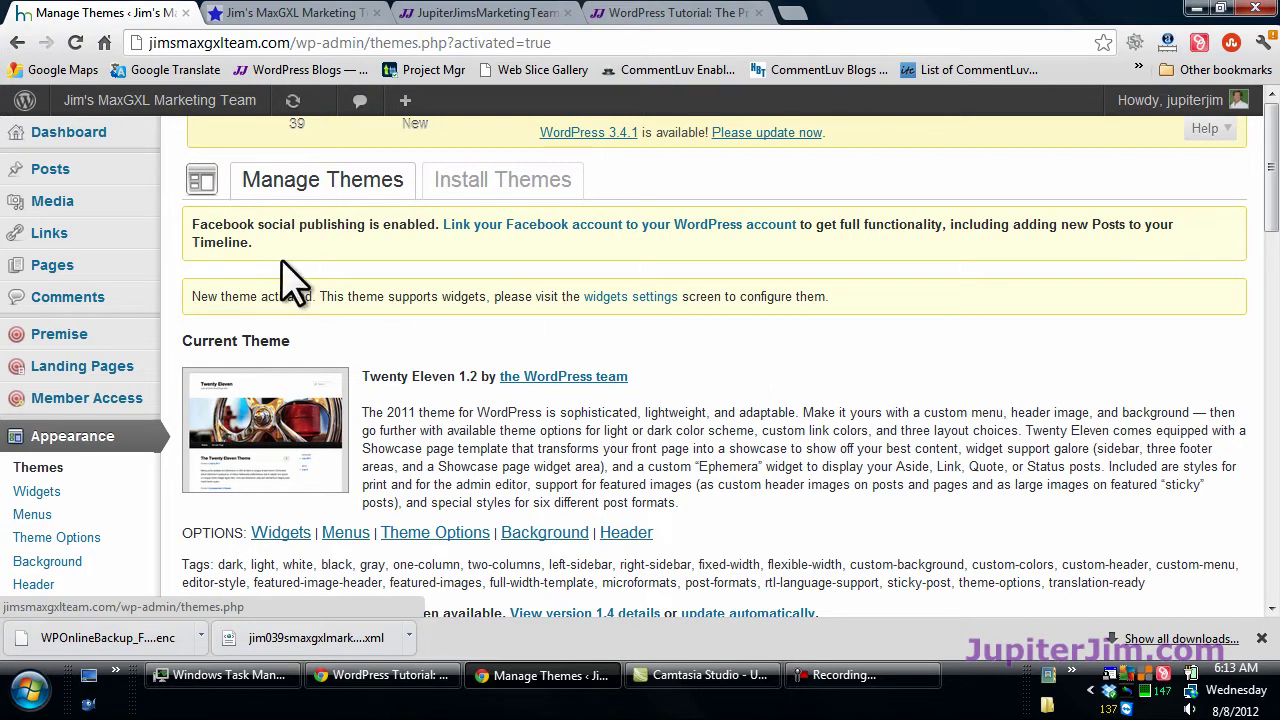
- Open the site's front page in a new browser tab and switch to it
scroll(429, 380, "down", 1)
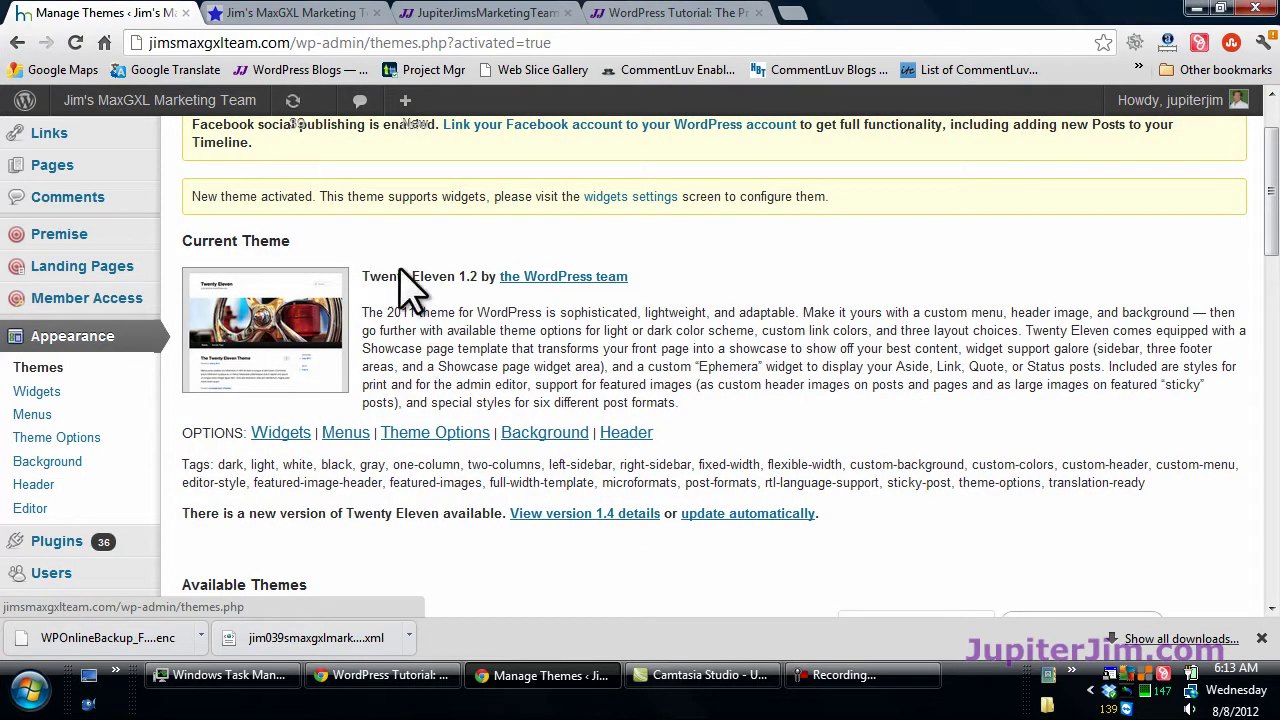
right_click(120, 100)
left_click(168, 108)
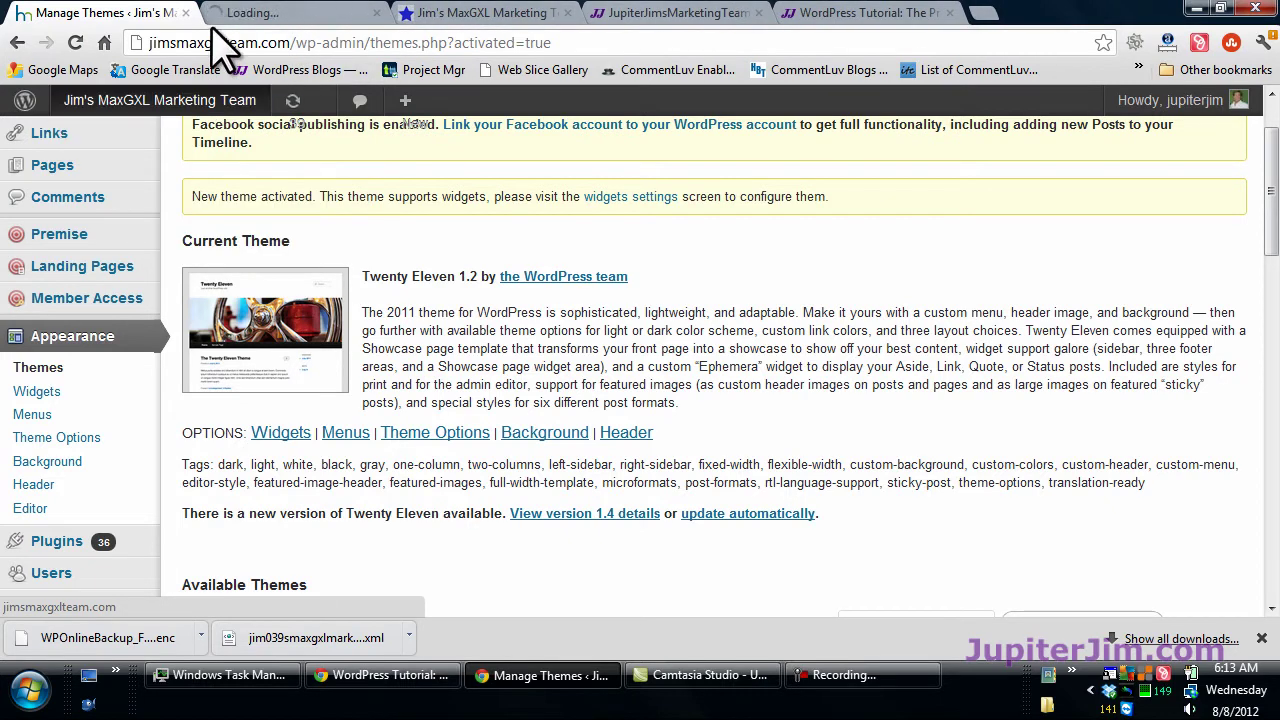
left_click(270, 12)
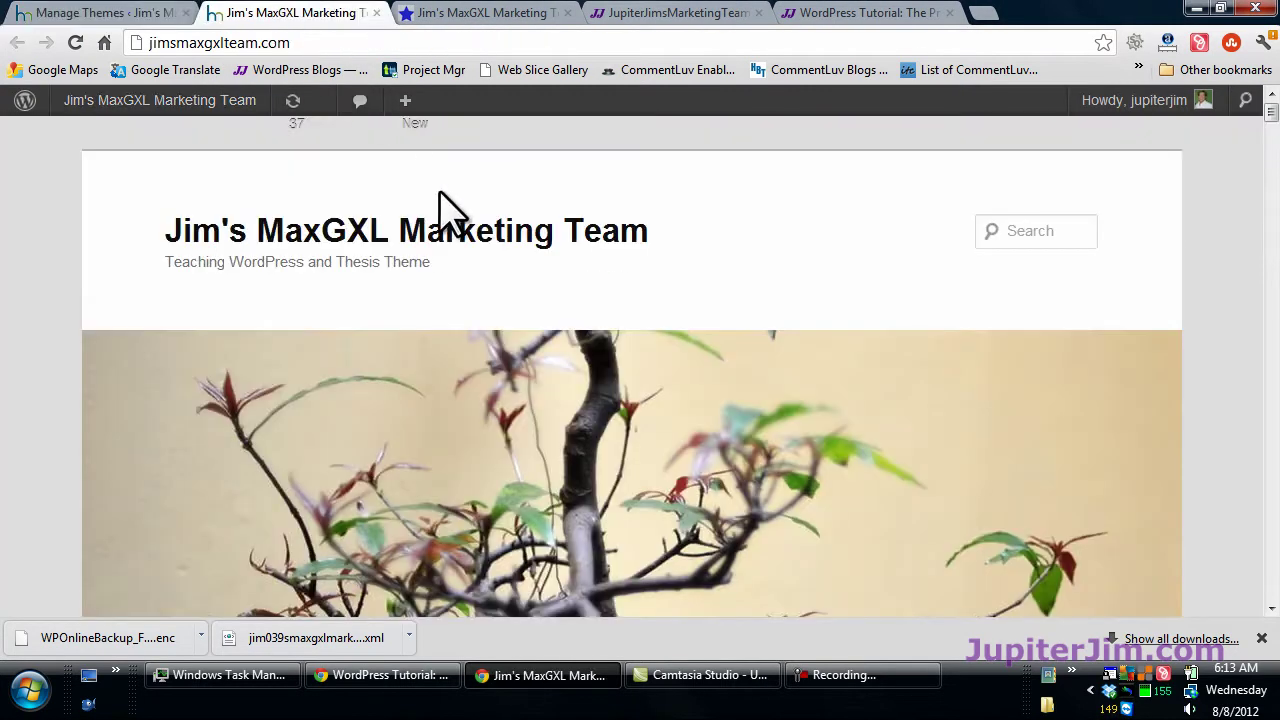
- Look through the front page in the Twenty Eleven theme and compare it with the earlier Thesis version
scroll(151, 246, "down", 8)
scroll(157, 349, "down", 10)
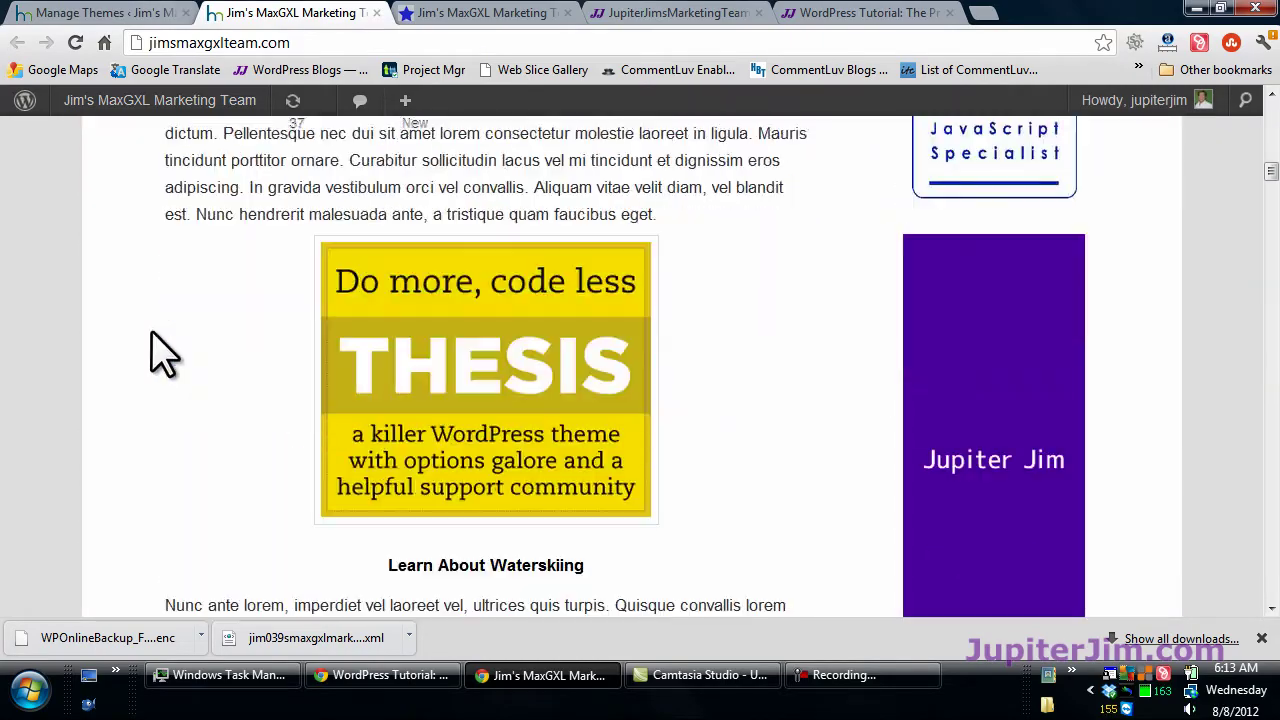
scroll(140, 420, "down", 10)
scroll(145, 424, "down", 4)
scroll(143, 424, "up", 15)
scroll(145, 400, "up", 7)
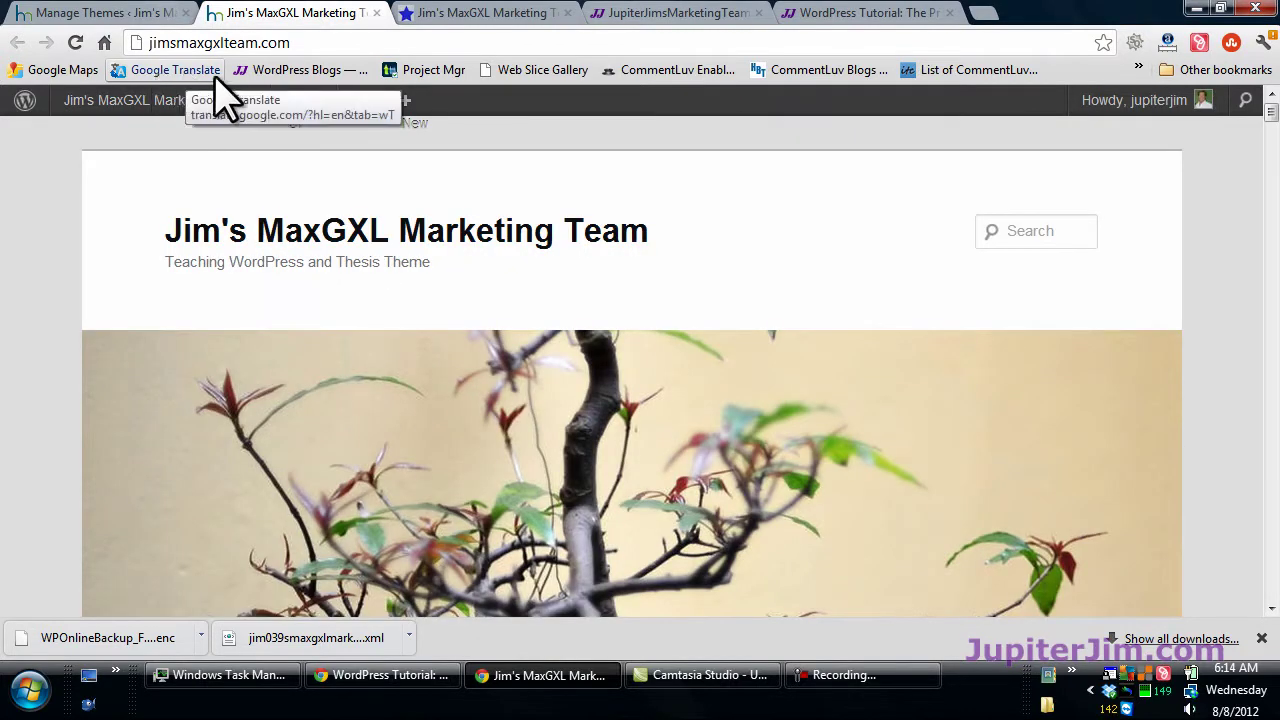
left_click(452, 12)
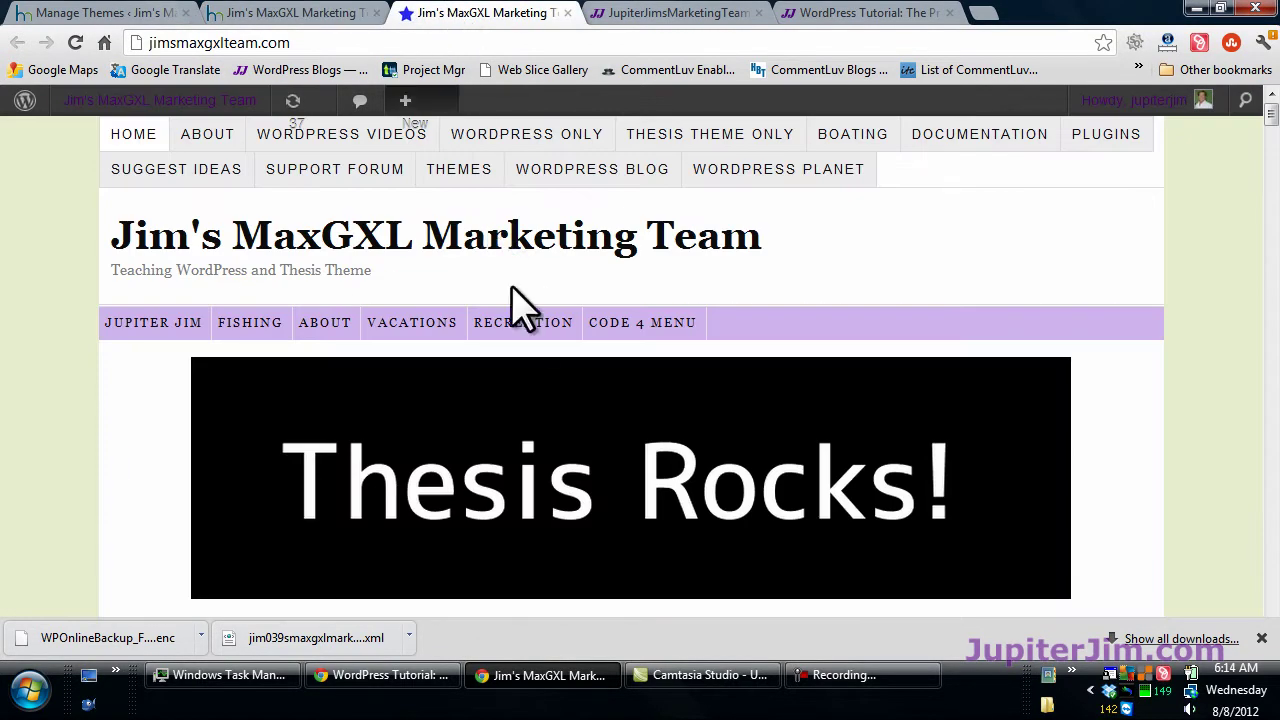
left_click(281, 12)
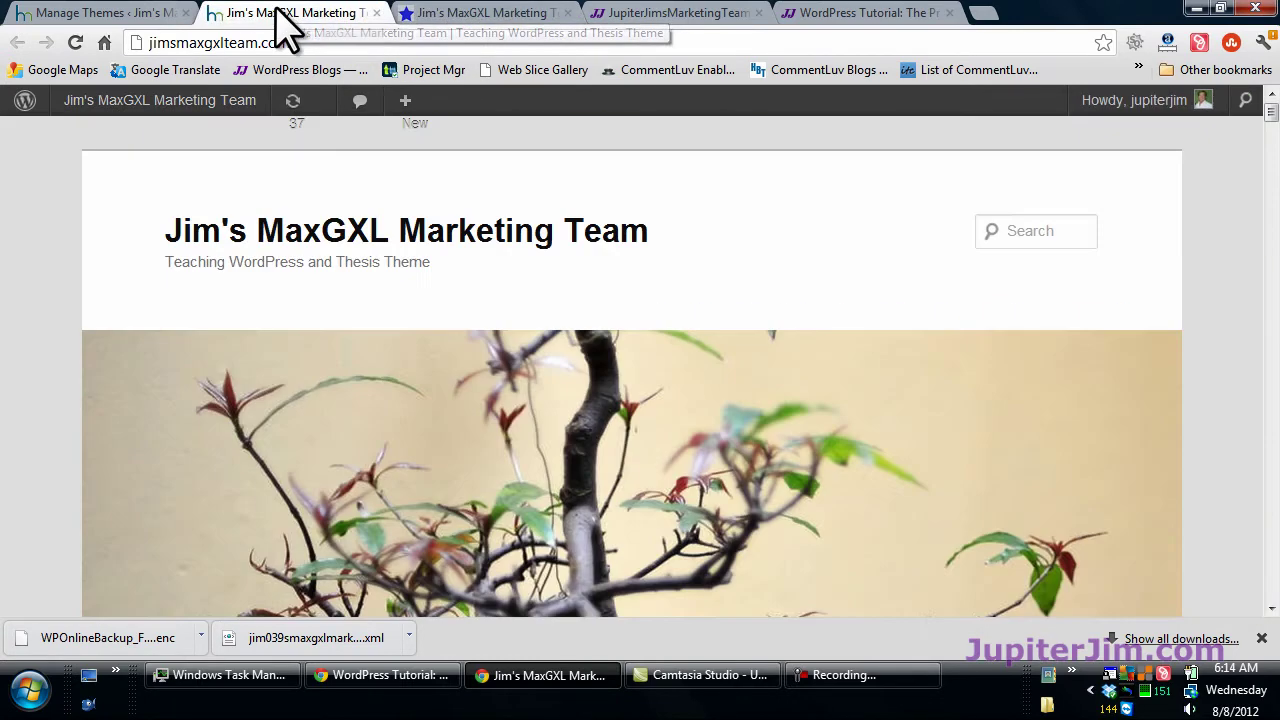
- Return to the WordPress admin, open the installed plugins and filter the list to active ones only
left_click(118, 14)
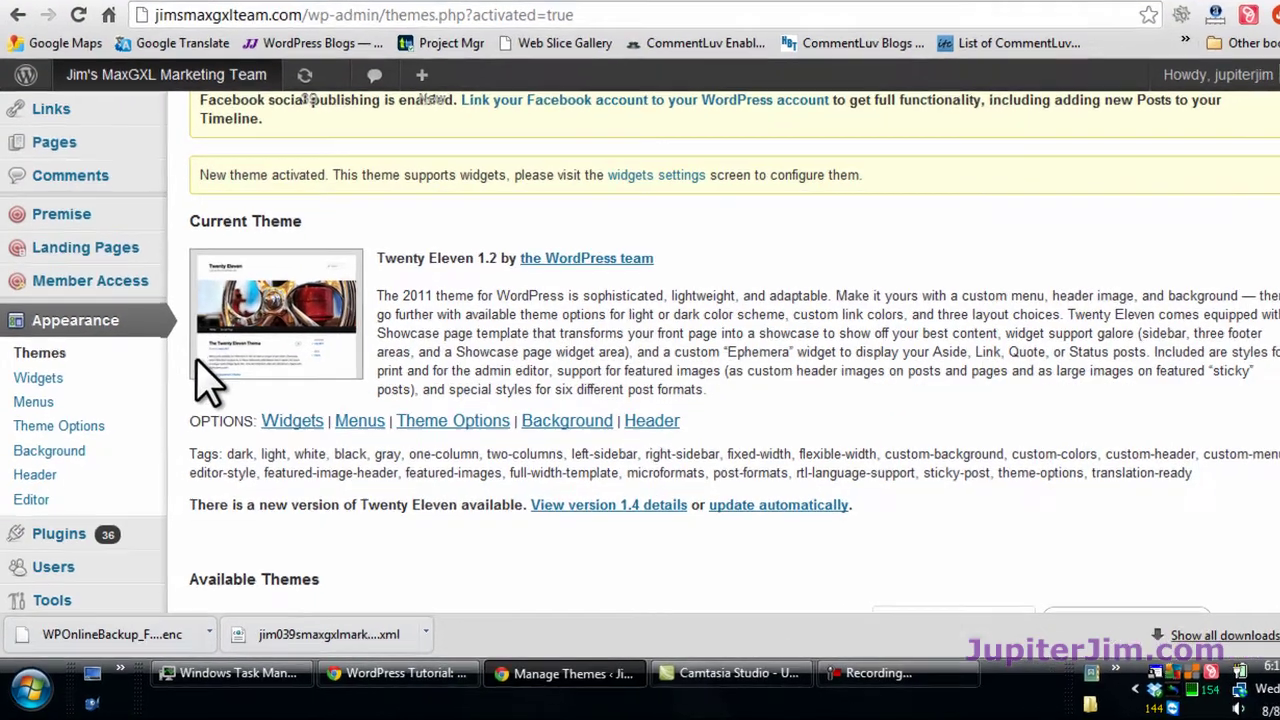
scroll(200, 395, "down", 2)
mouse_move(128, 206)
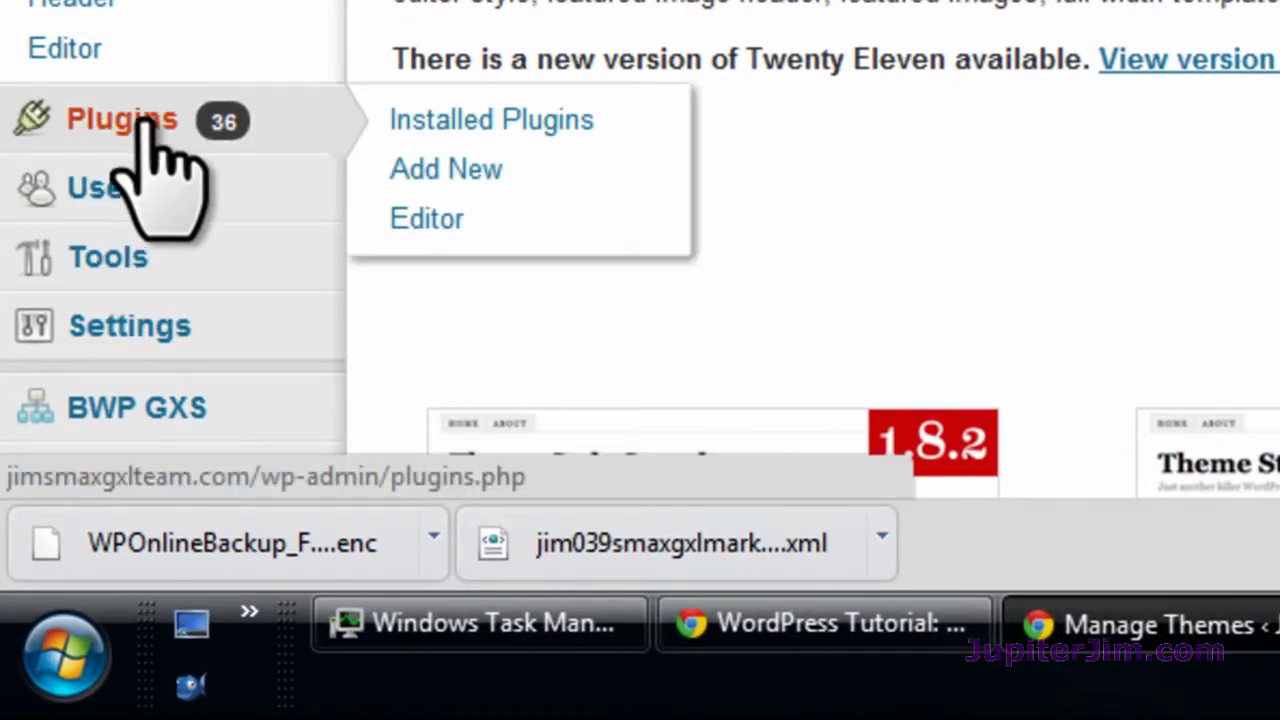
left_click(493, 122)
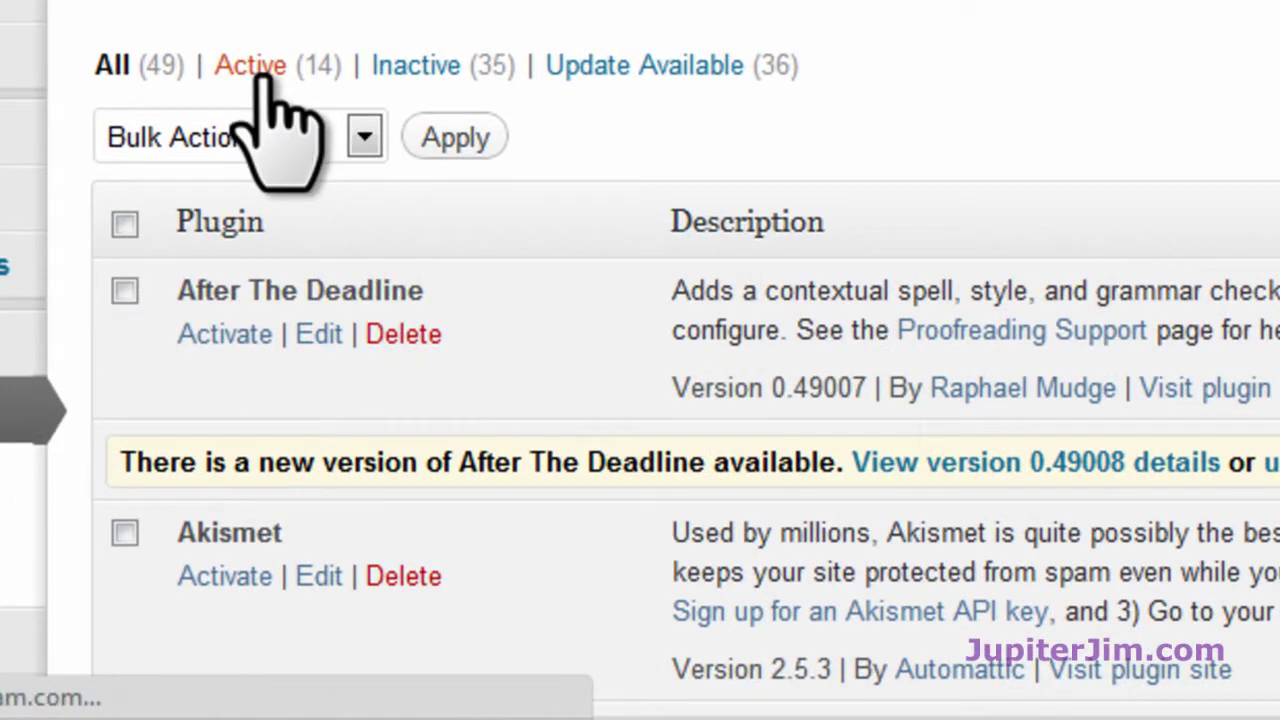
left_click(262, 78)
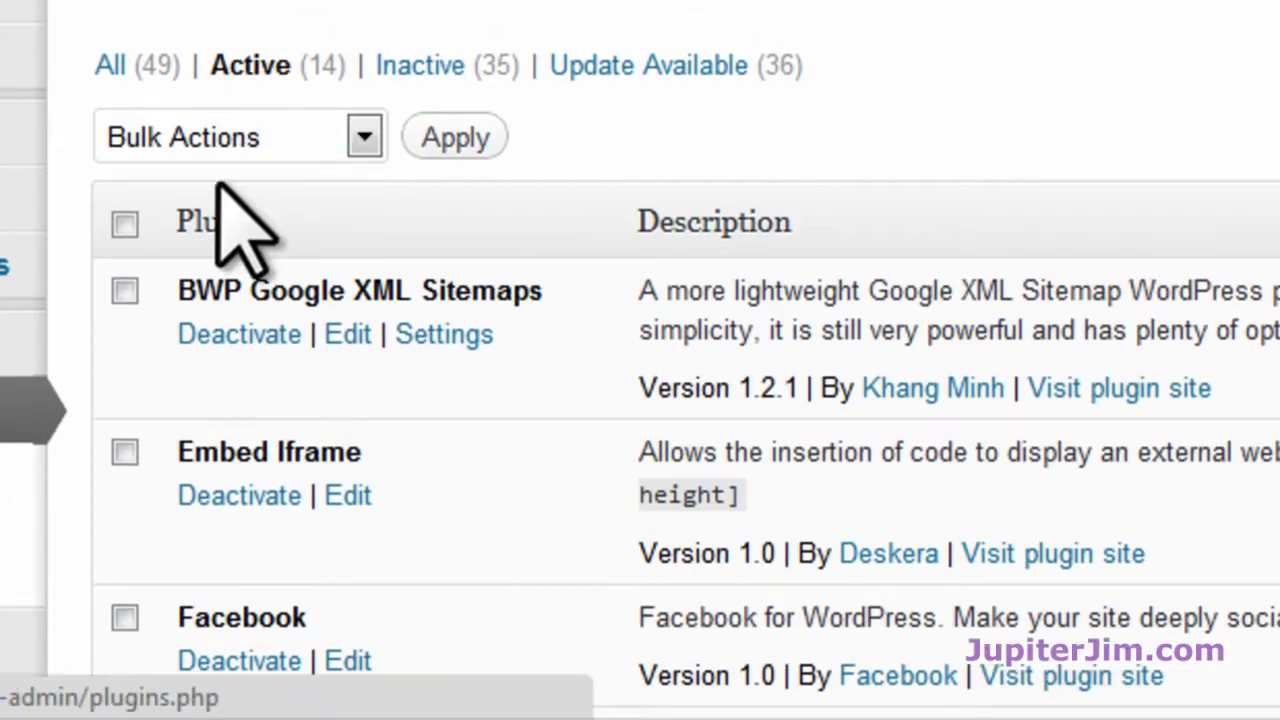
- Select all active plugins and deactivate them with a bulk action
left_click(122, 222)
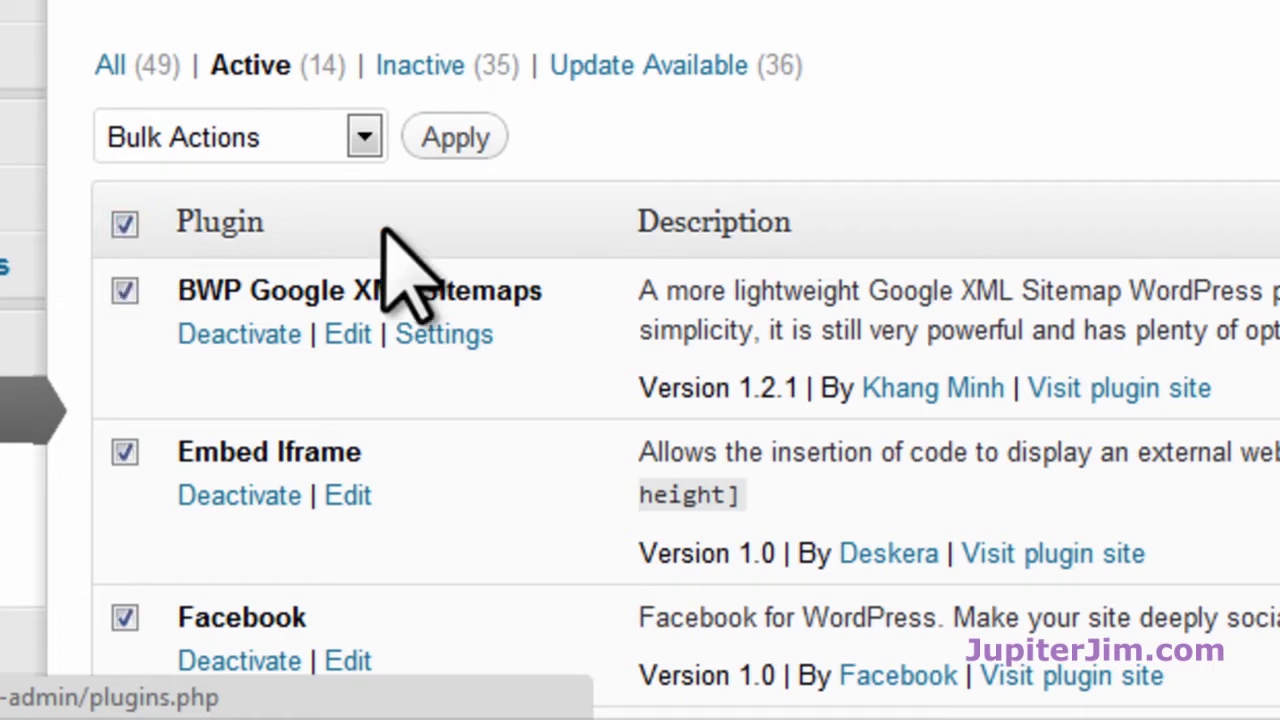
scroll(491, 300, "down", 10)
scroll(505, 295, "down", 5)
scroll(508, 290, "up", 15)
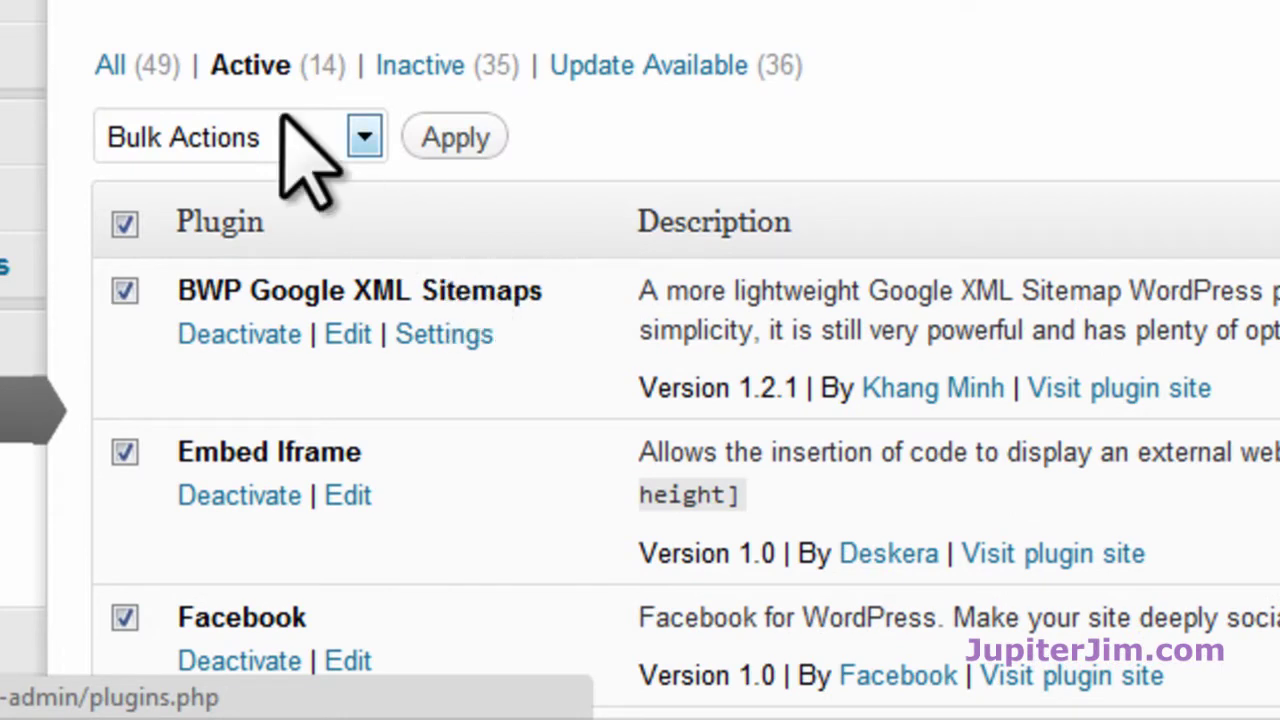
left_click(364, 138)
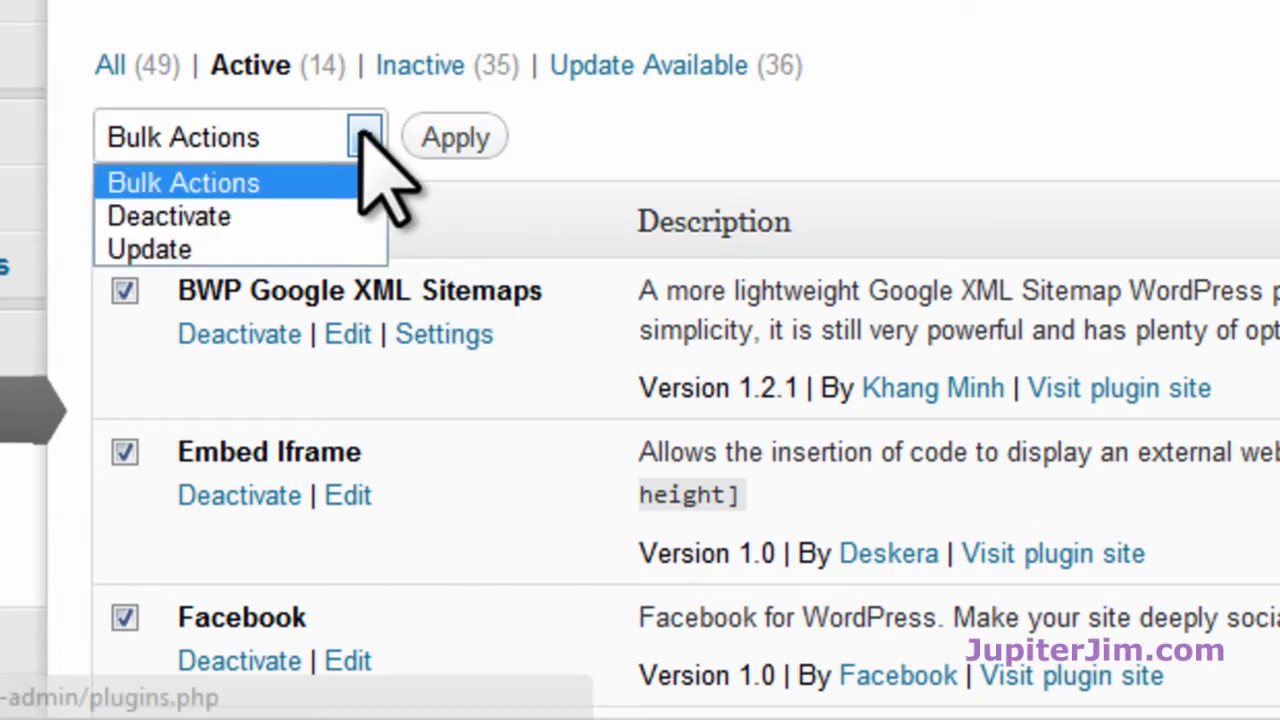
left_click(330, 222)
left_click(456, 139)
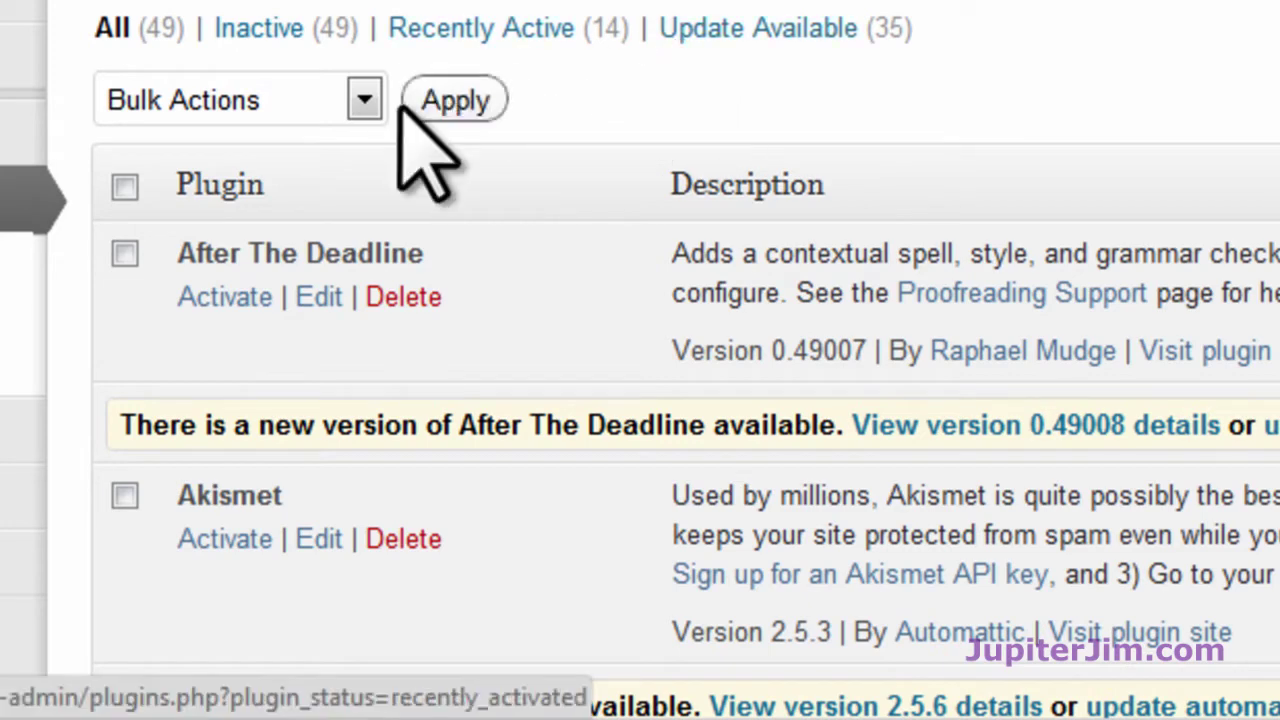
- Open the WordPress Updates page from the 3.4.1 update notice and review the plugins that have new versions
scroll(506, 277, "down", 10)
scroll(506, 277, "up", 10)
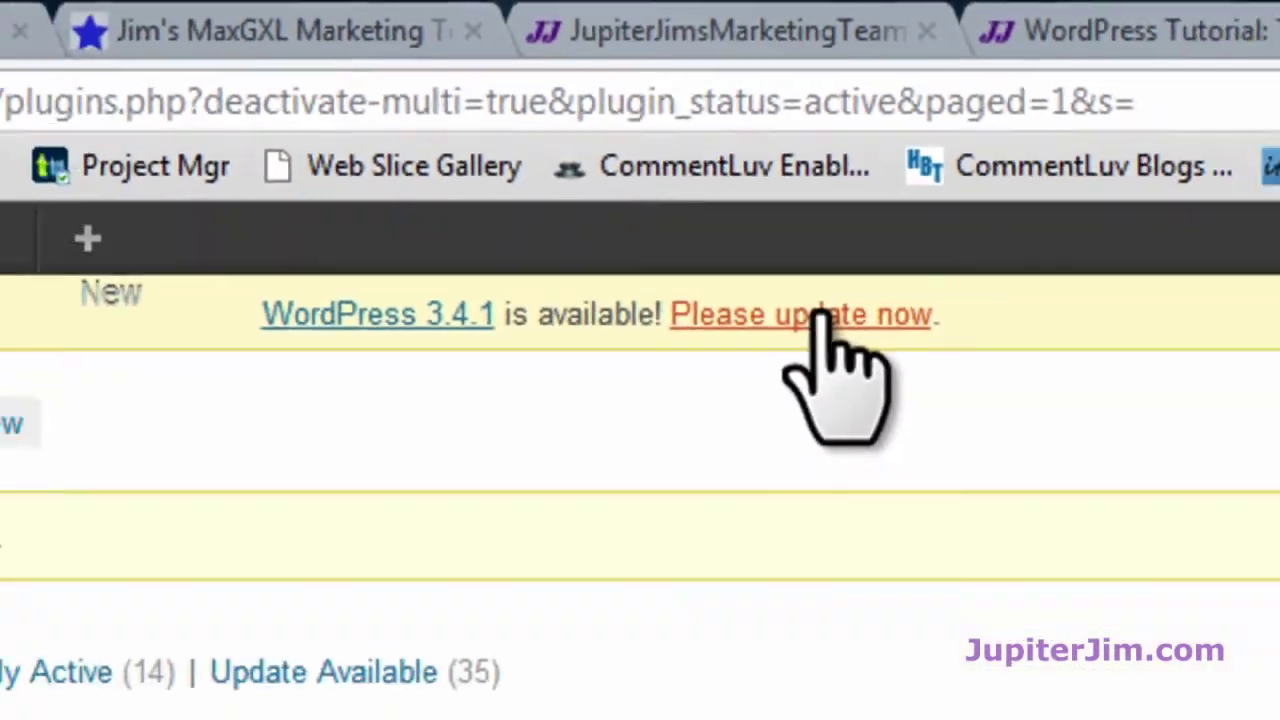
left_click(833, 341)
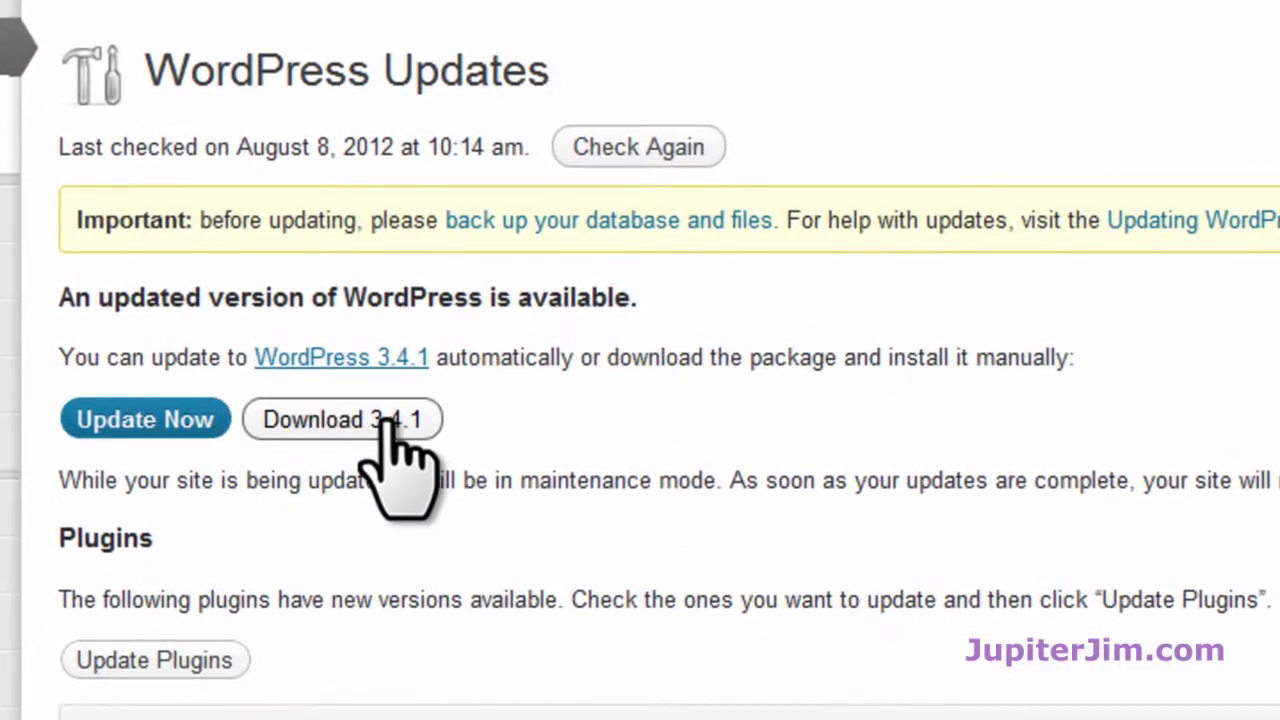
scroll(506, 500, "down", 5)
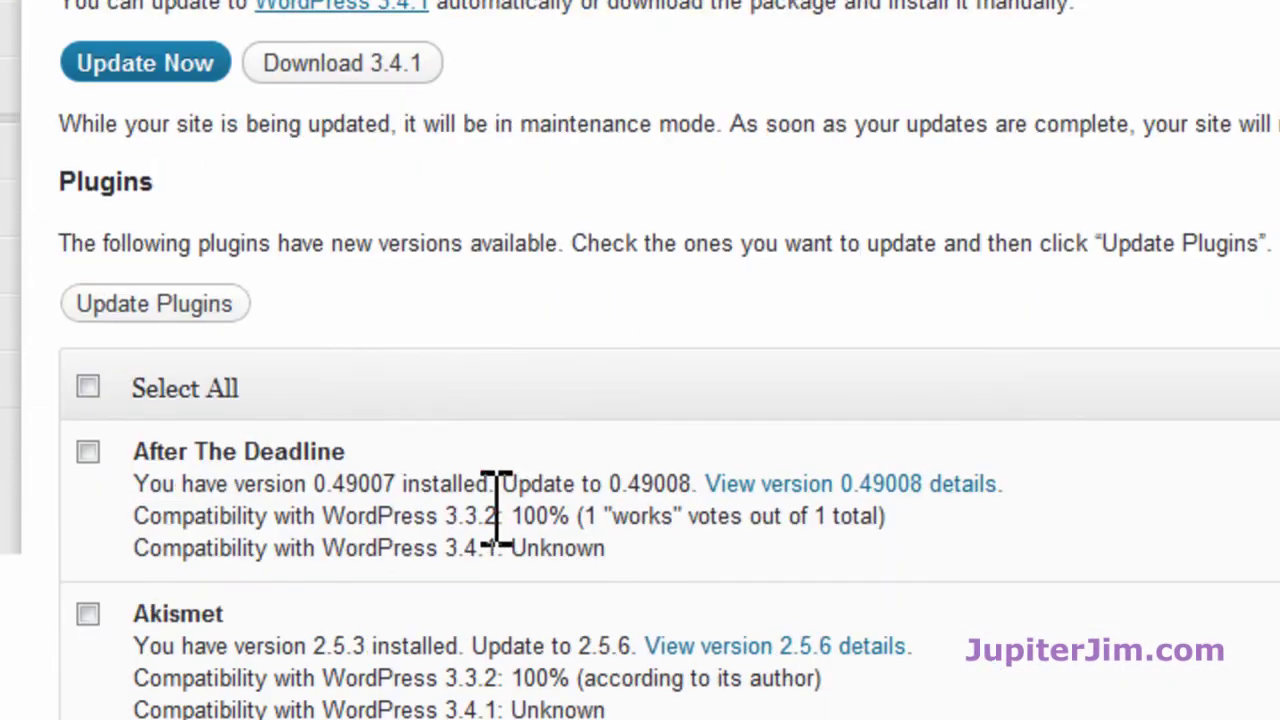
scroll(329, 471, "down", 2)
scroll(223, 360, "up", 2)
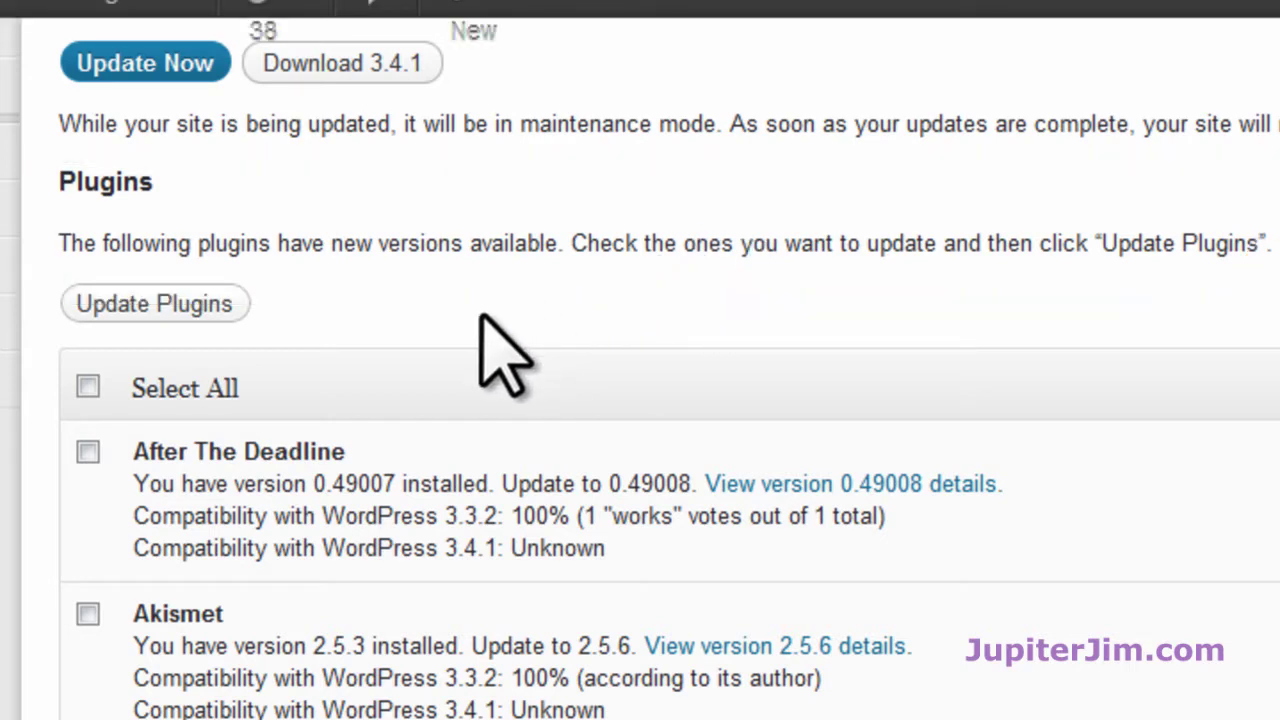
scroll(478, 316, "down", 3)
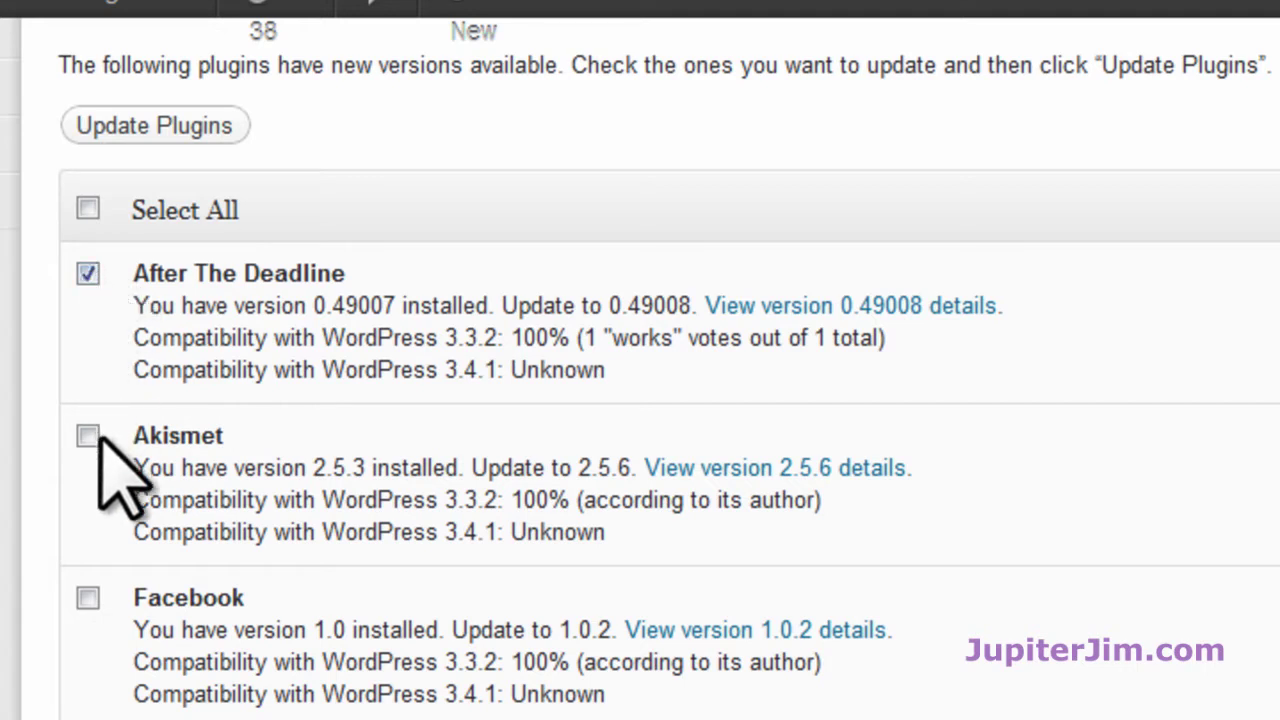
- Select every plugin with an available update and update them all together
left_click(87, 598)
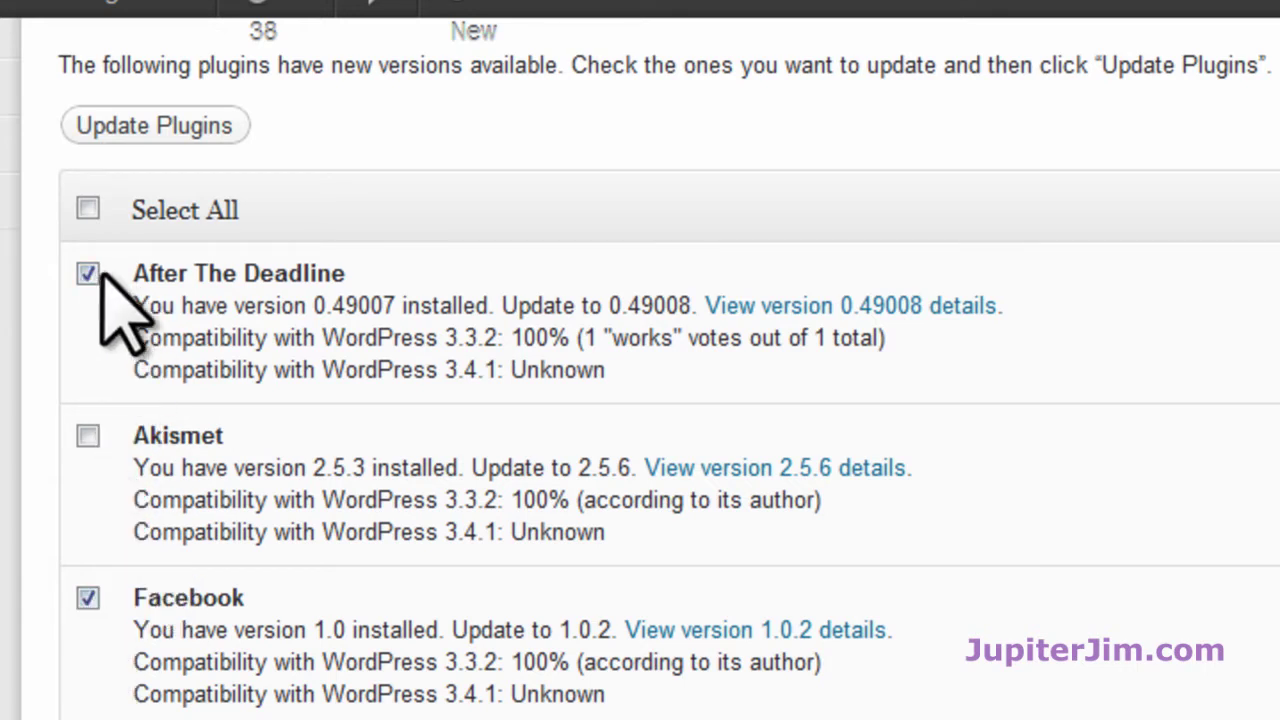
left_click(86, 204)
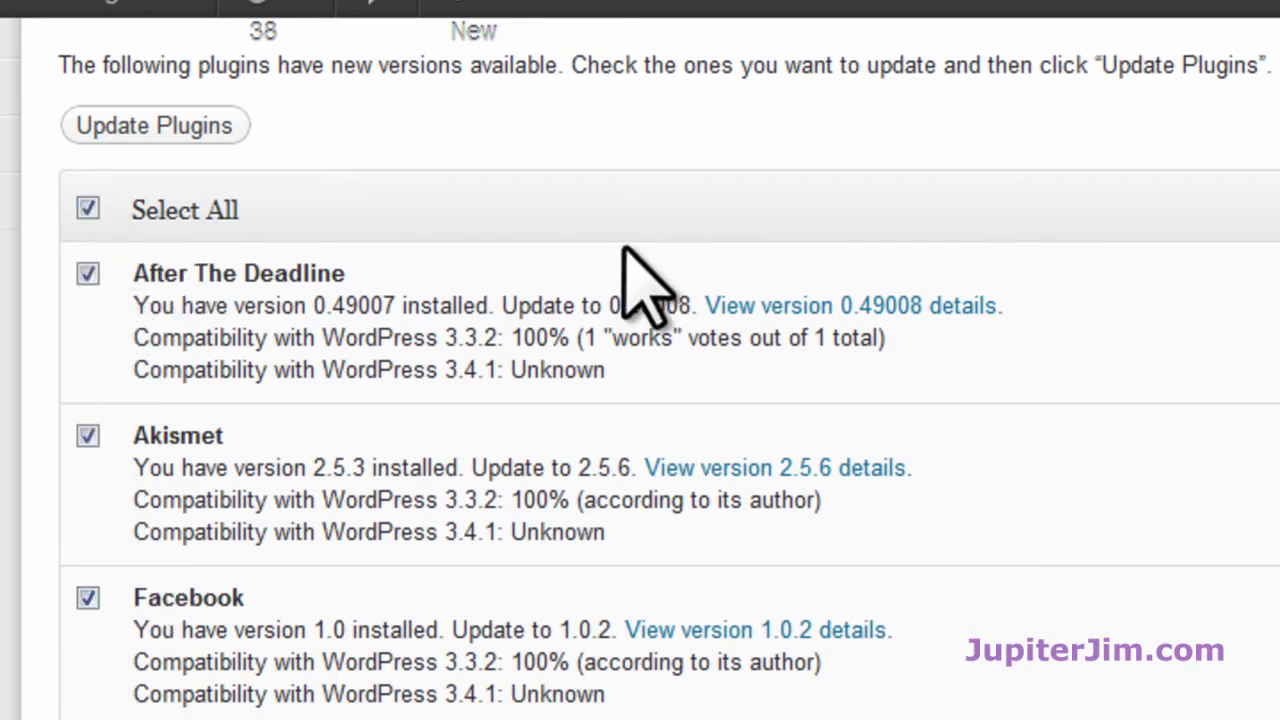
scroll(557, 414, "down", 15)
scroll(494, 457, "down", 20)
scroll(486, 480, "up", 10)
scroll(486, 490, "up", 15)
scroll(476, 485, "up", 5)
scroll(370, 530, "down", 2)
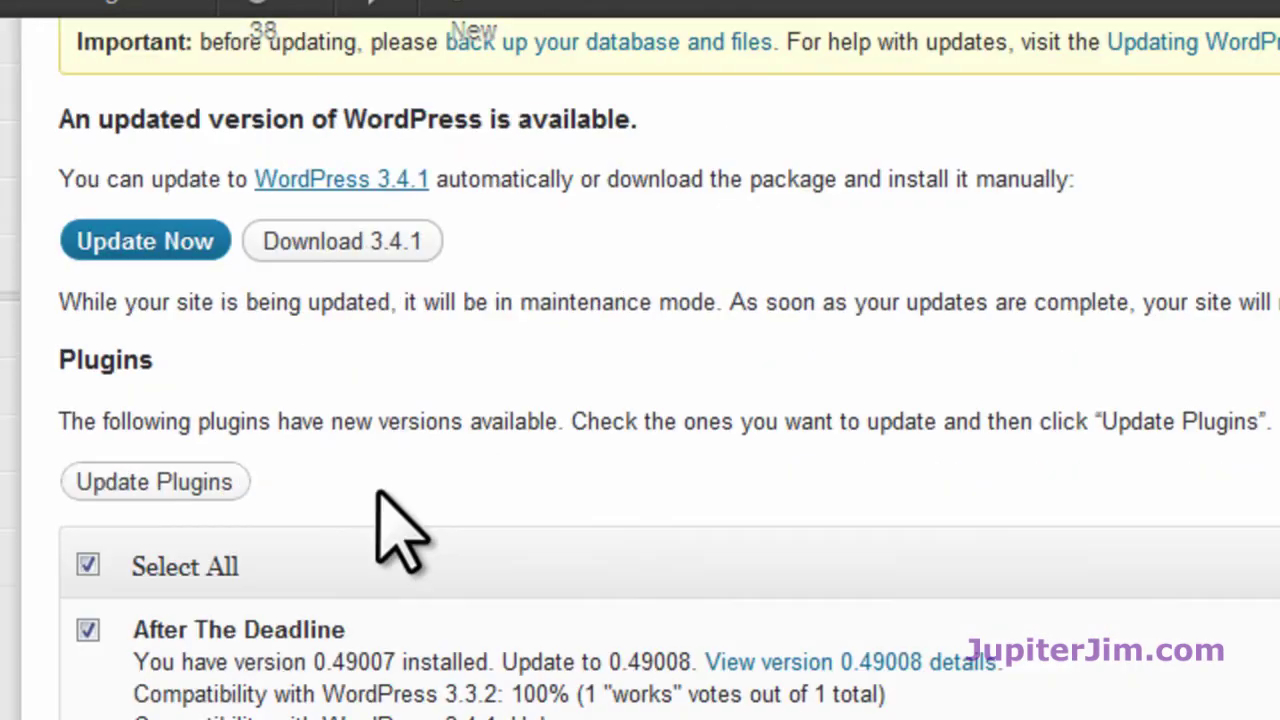
left_click(160, 483)
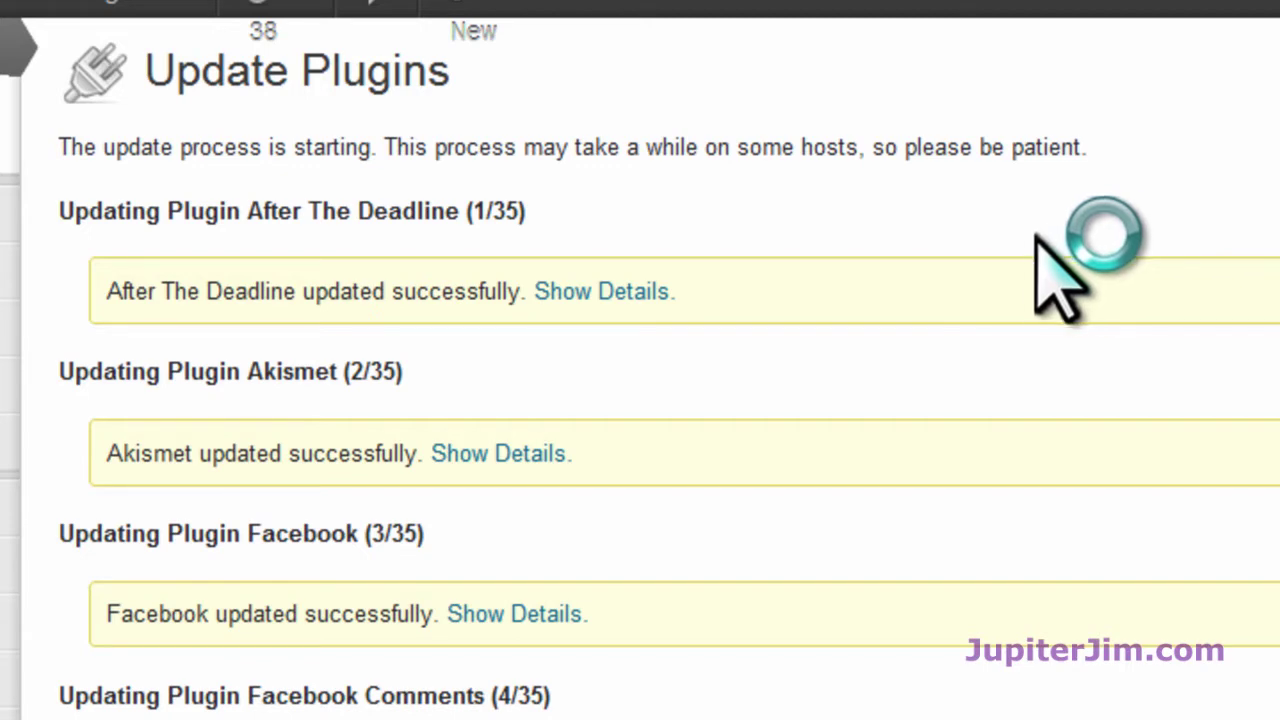
- Review the plugin update results, return to WordPress Updates and check the status of the plugins there
scroll(911, 240, "down", 3)
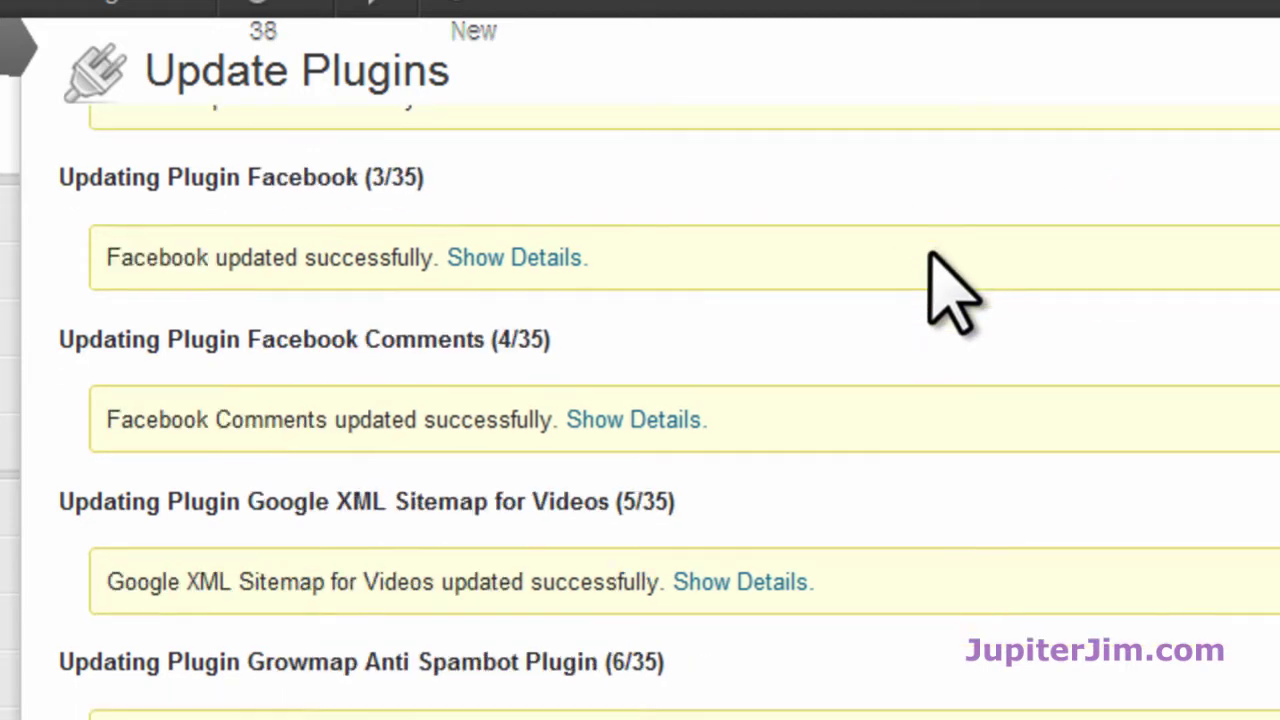
scroll(929, 300, "down", 6)
scroll(931, 355, "down", 10)
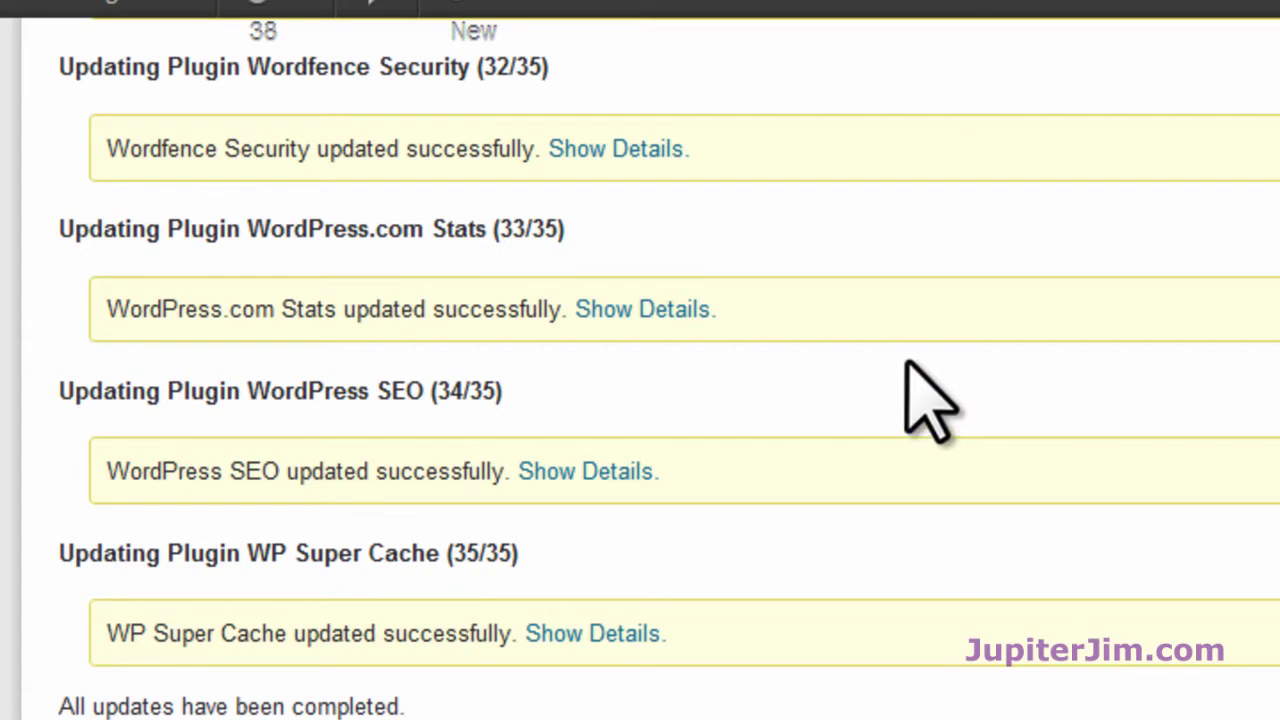
scroll(925, 400, "up", 20)
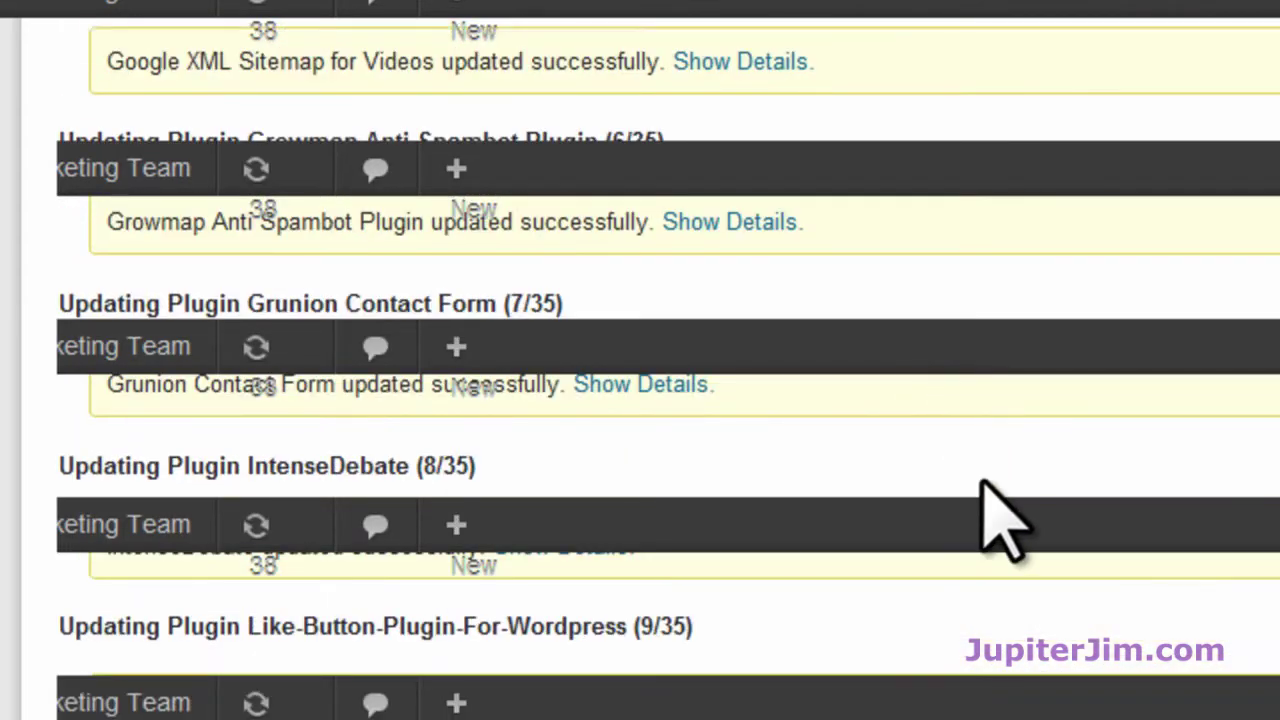
scroll(983, 495, "up", 8)
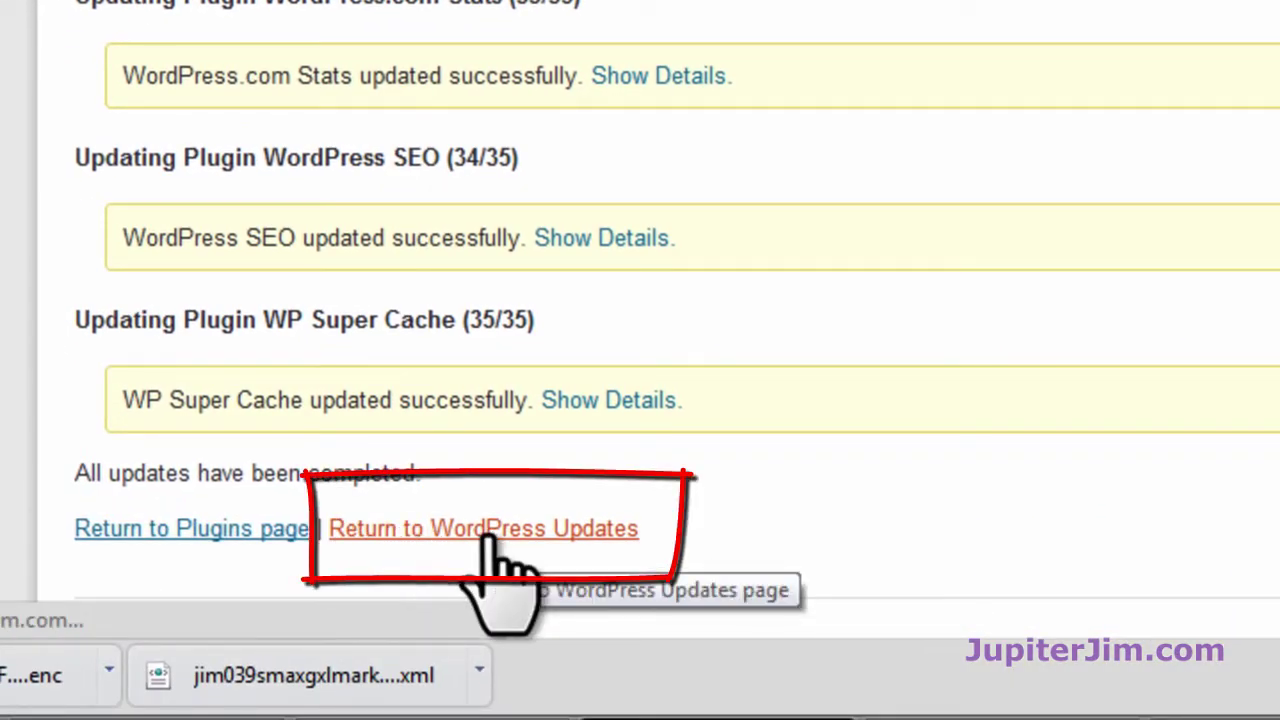
left_click(488, 530)
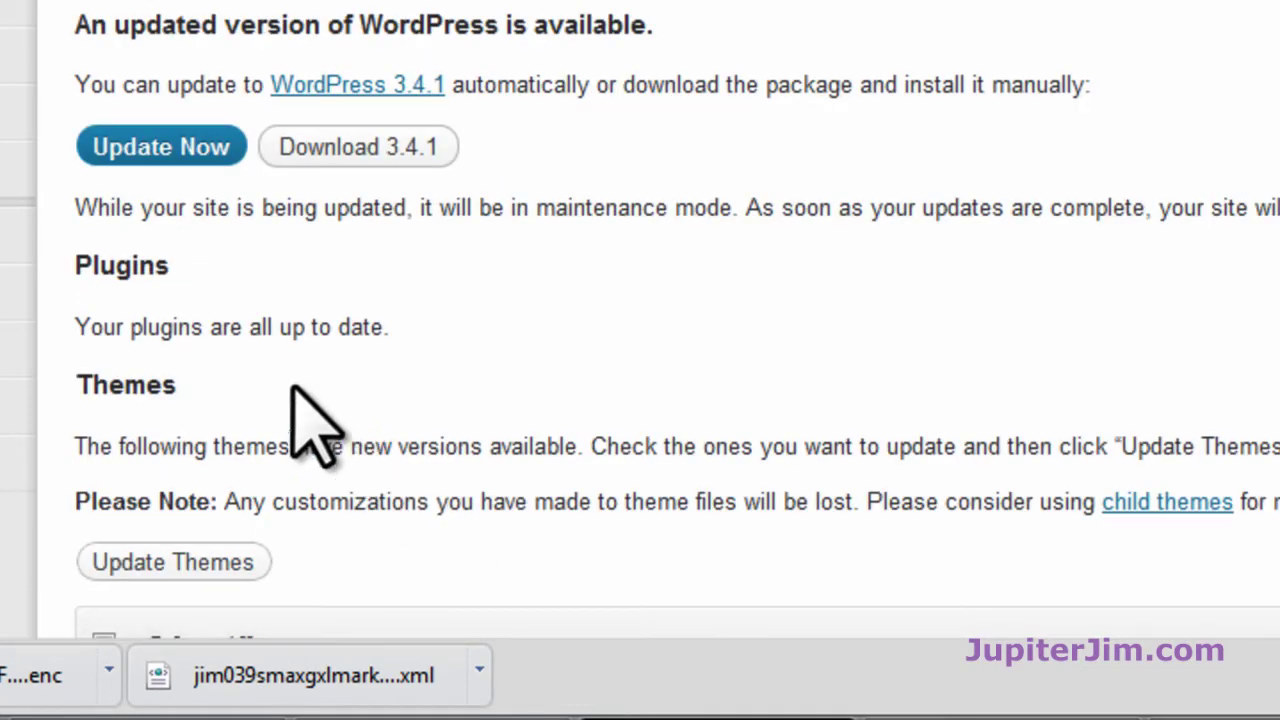
left_click_drag(72, 327, 388, 328)
left_click(525, 333)
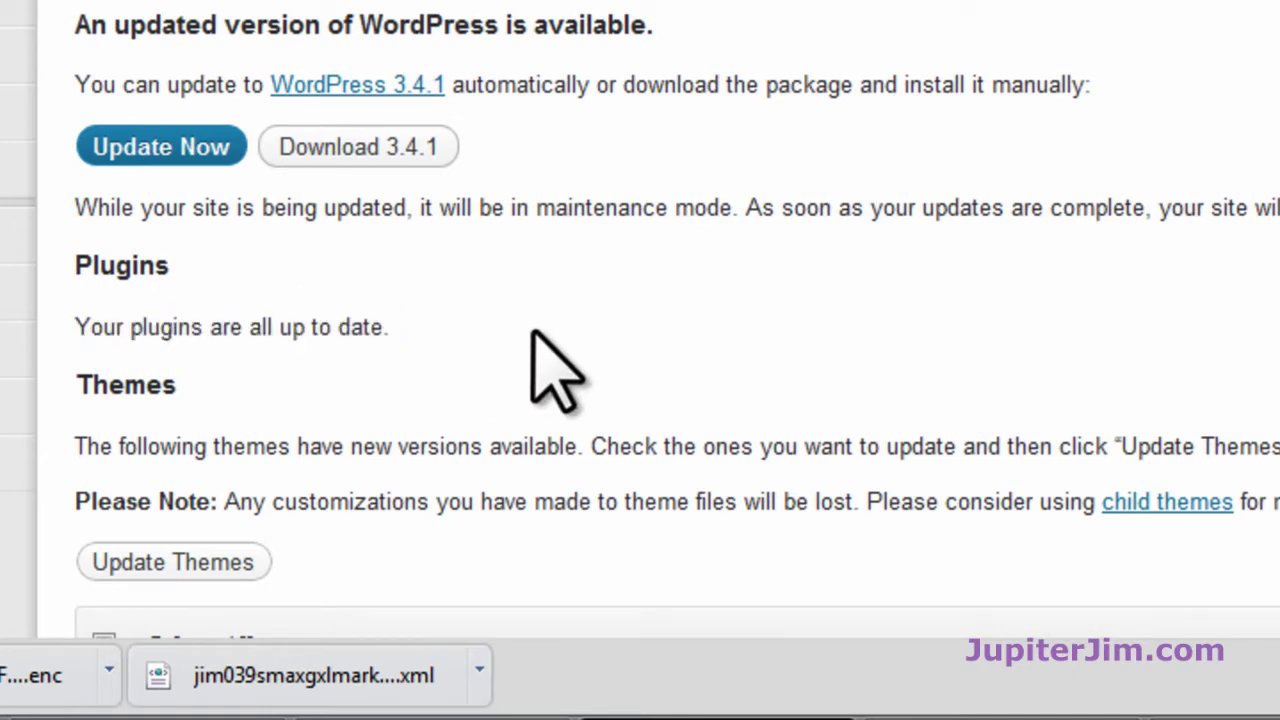
- Update WordPress automatically to version 3.4.1 and log back in to the admin
scroll(160, 440, "down", 5)
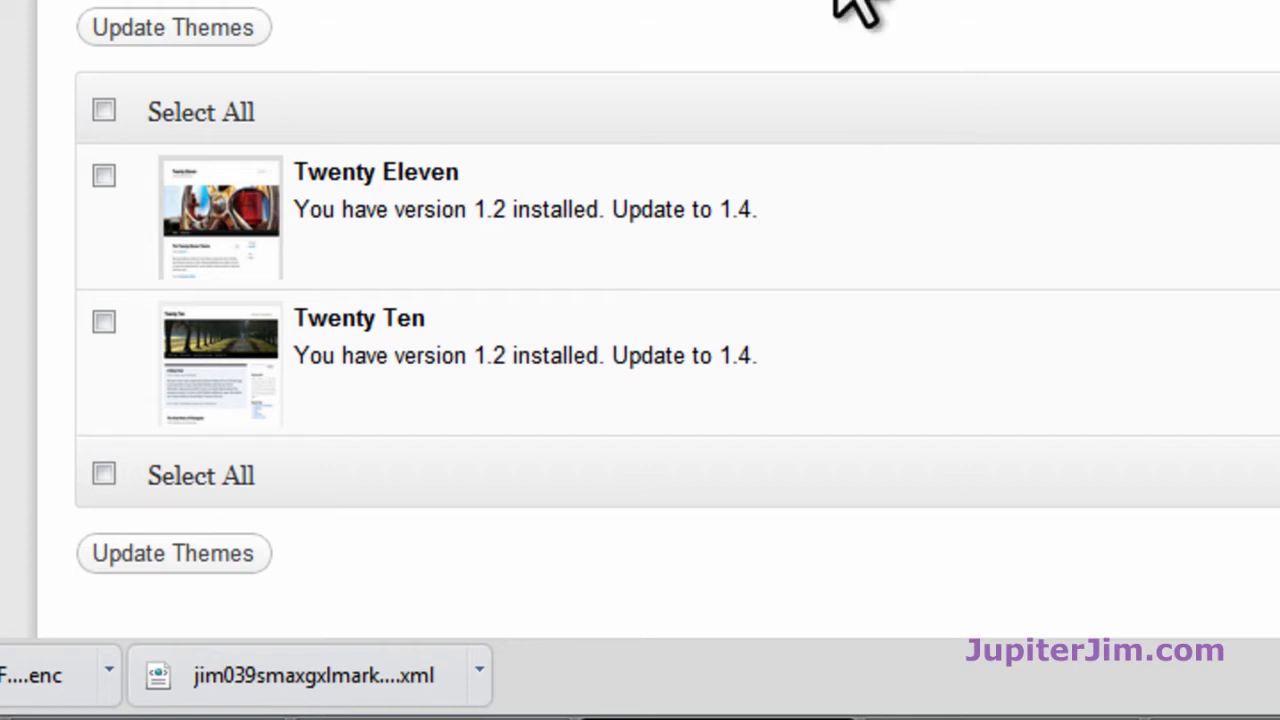
scroll(614, 9, "up", 2)
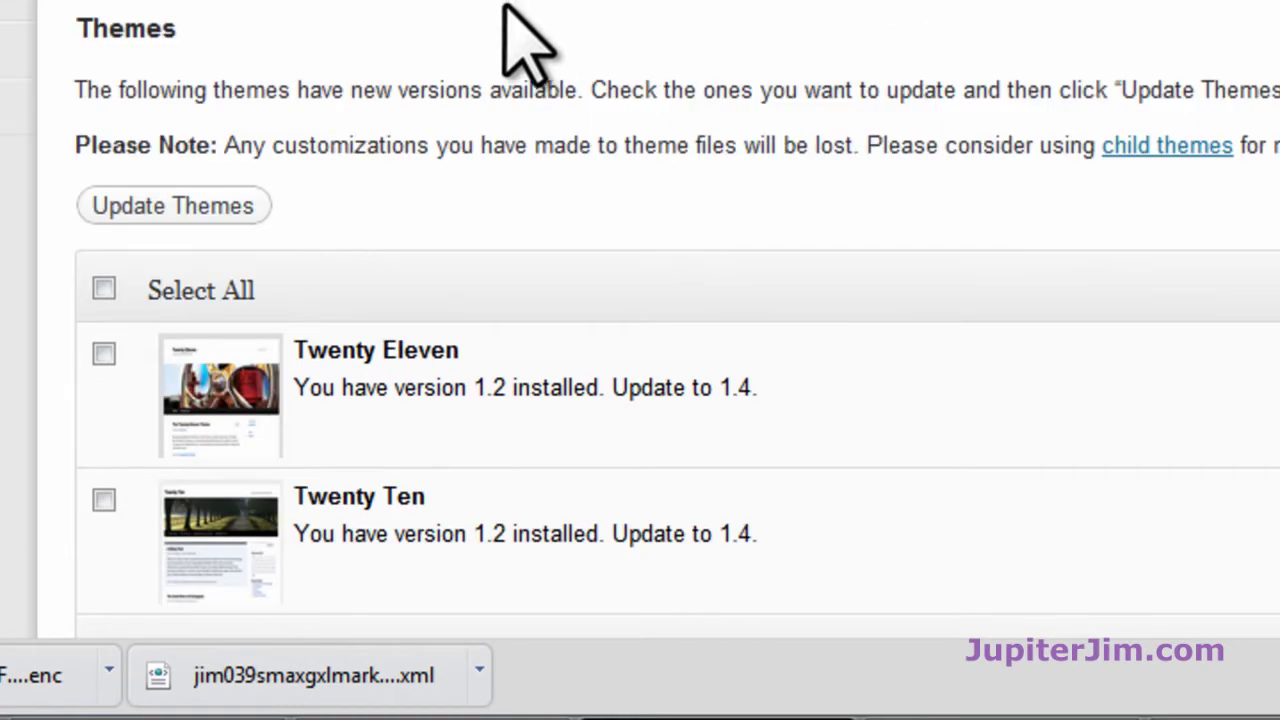
scroll(514, 50, "up", 2)
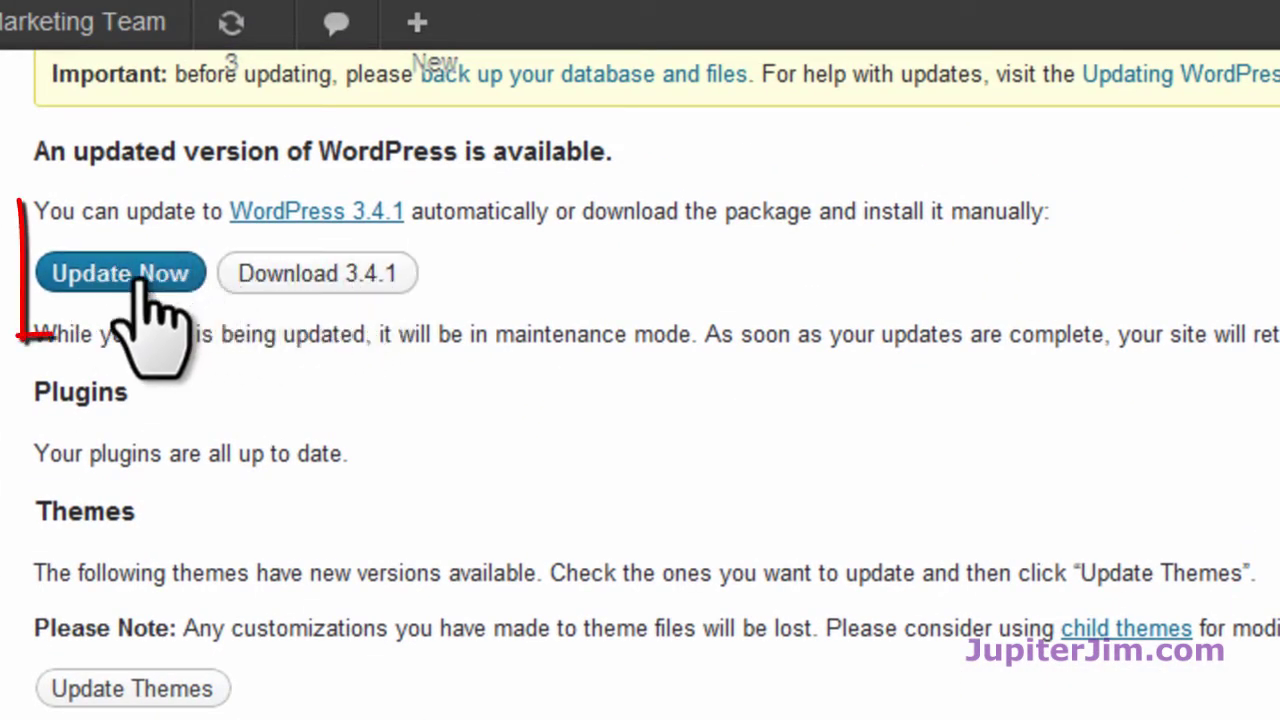
left_click(132, 272)
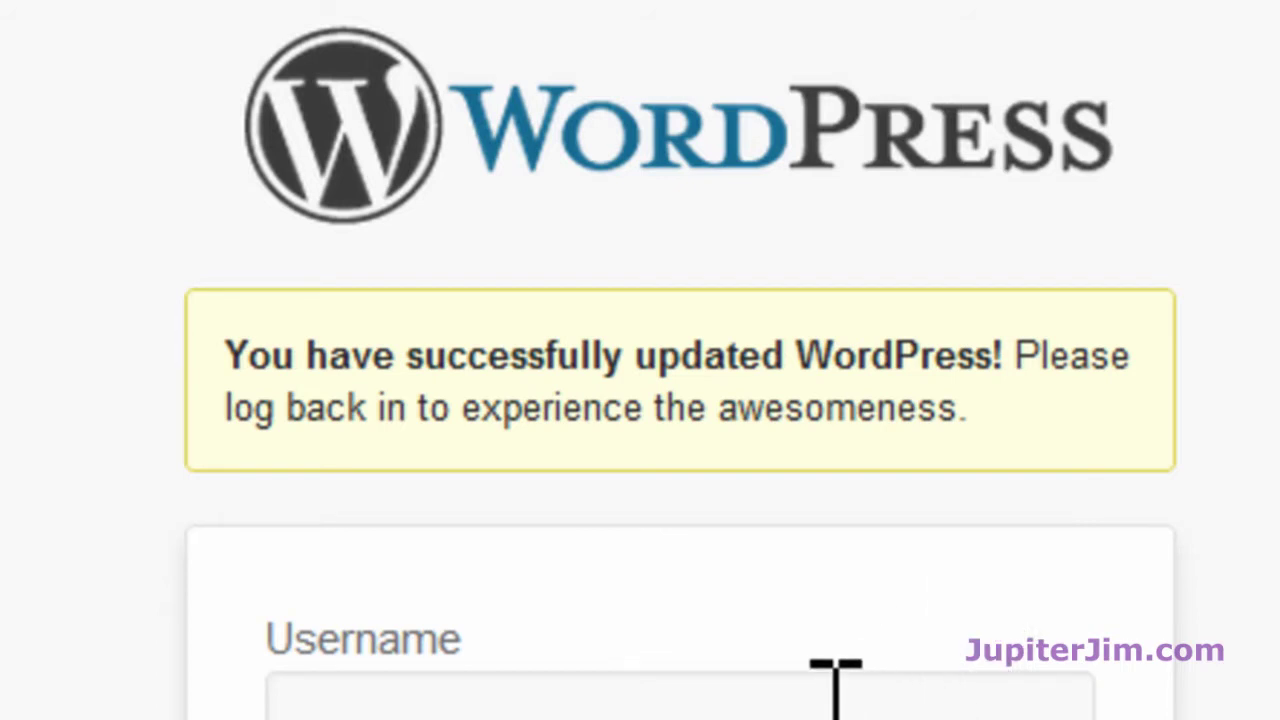
left_click(835, 690)
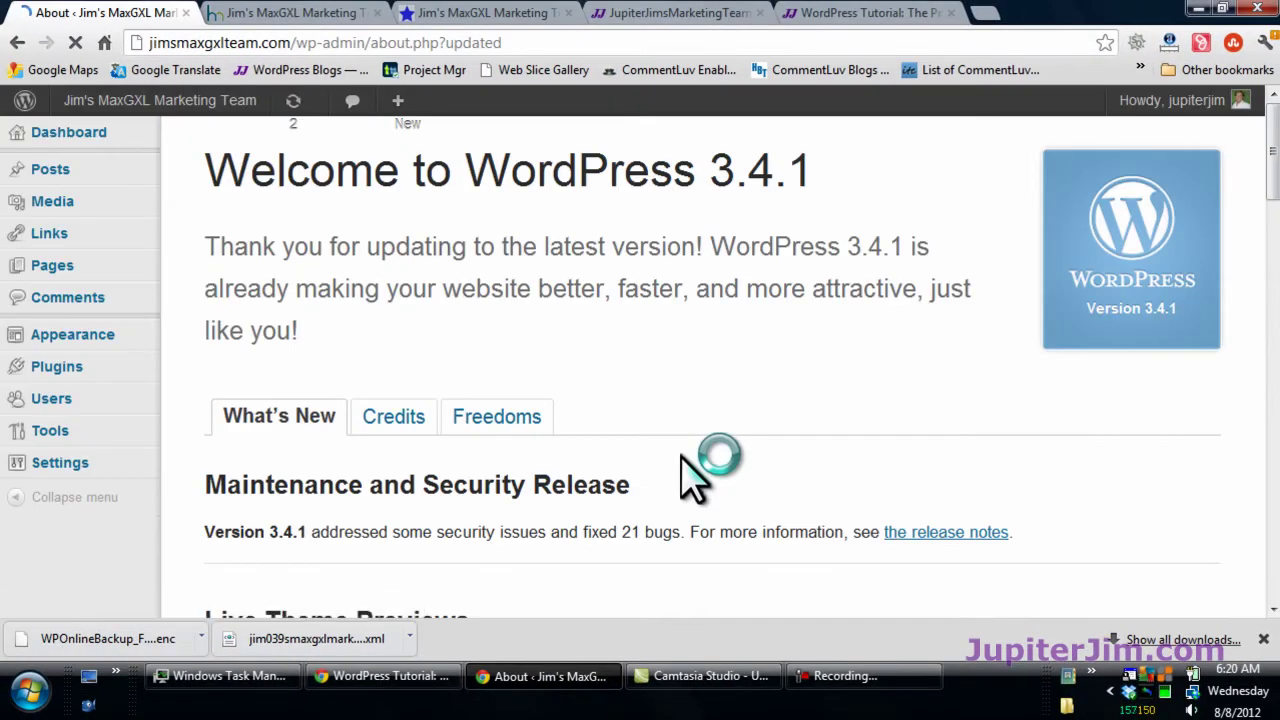
- Read through the What's New page for WordPress 3.4.1, from the welcome heading to the Under the Hood section
left_click_drag(213, 165, 849, 157)
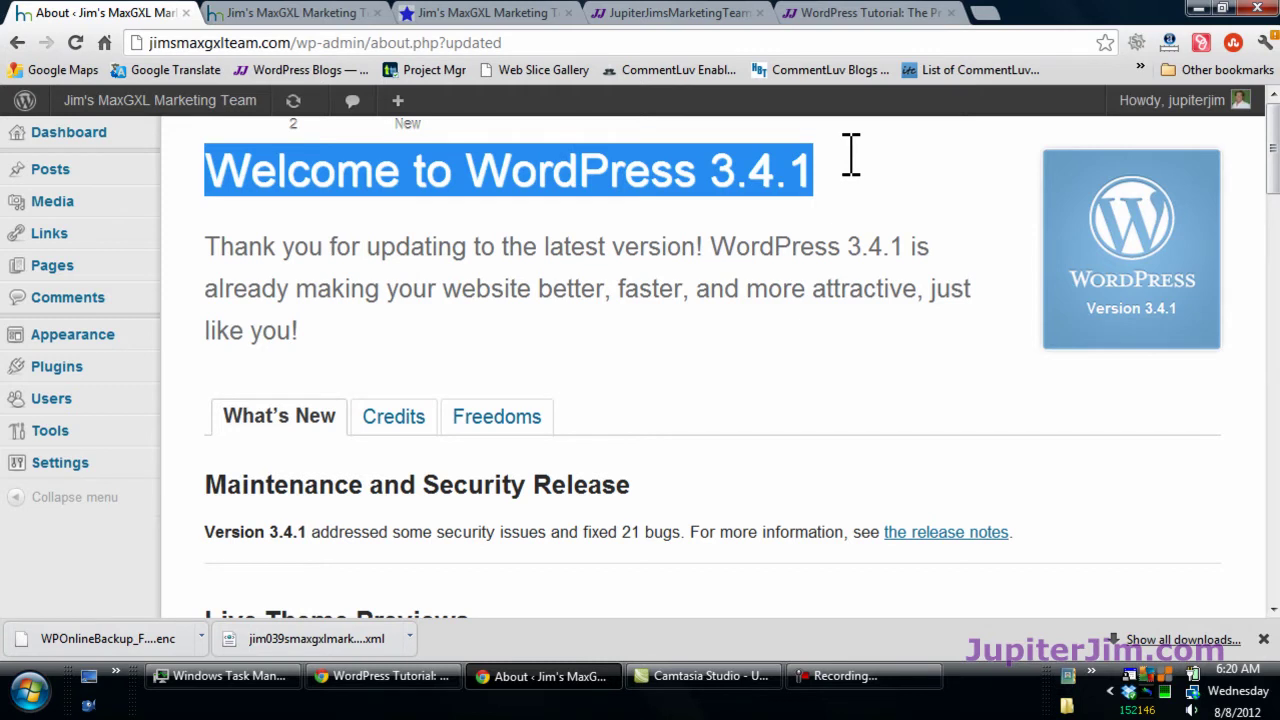
left_click(199, 290)
scroll(199, 290, "down", 2)
scroll(200, 308, "down", 3)
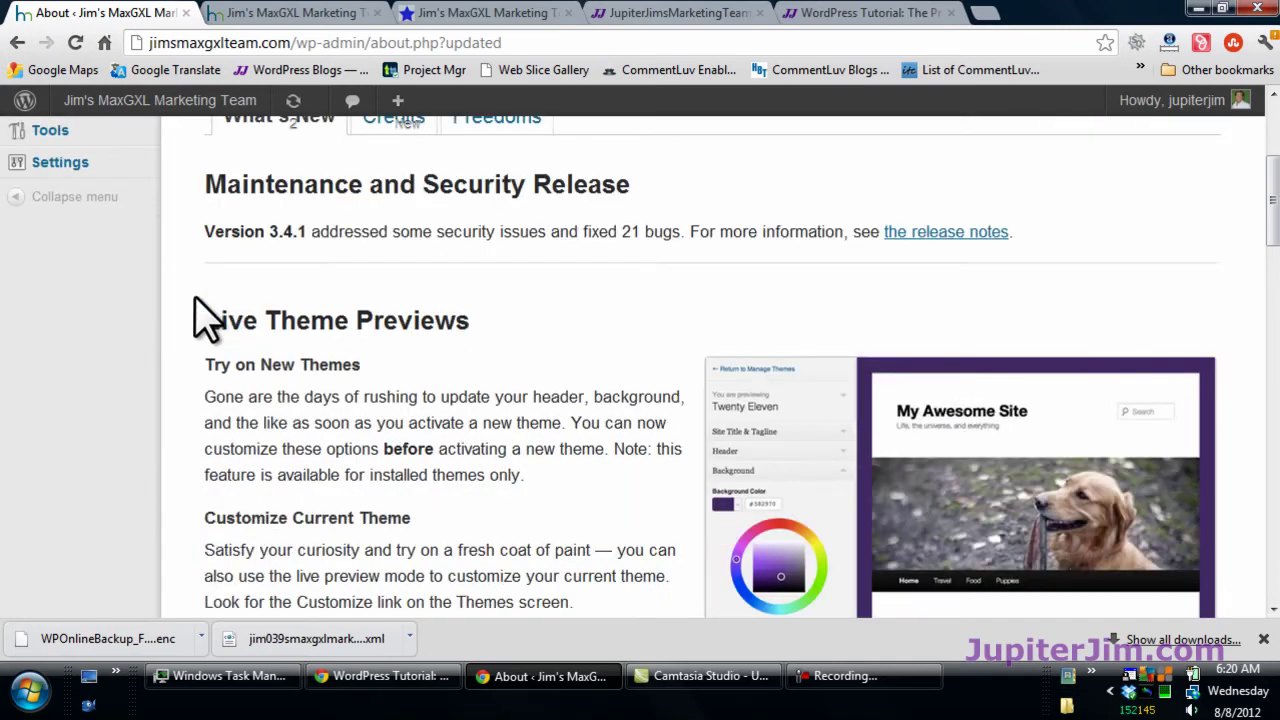
scroll(198, 360, "down", 1)
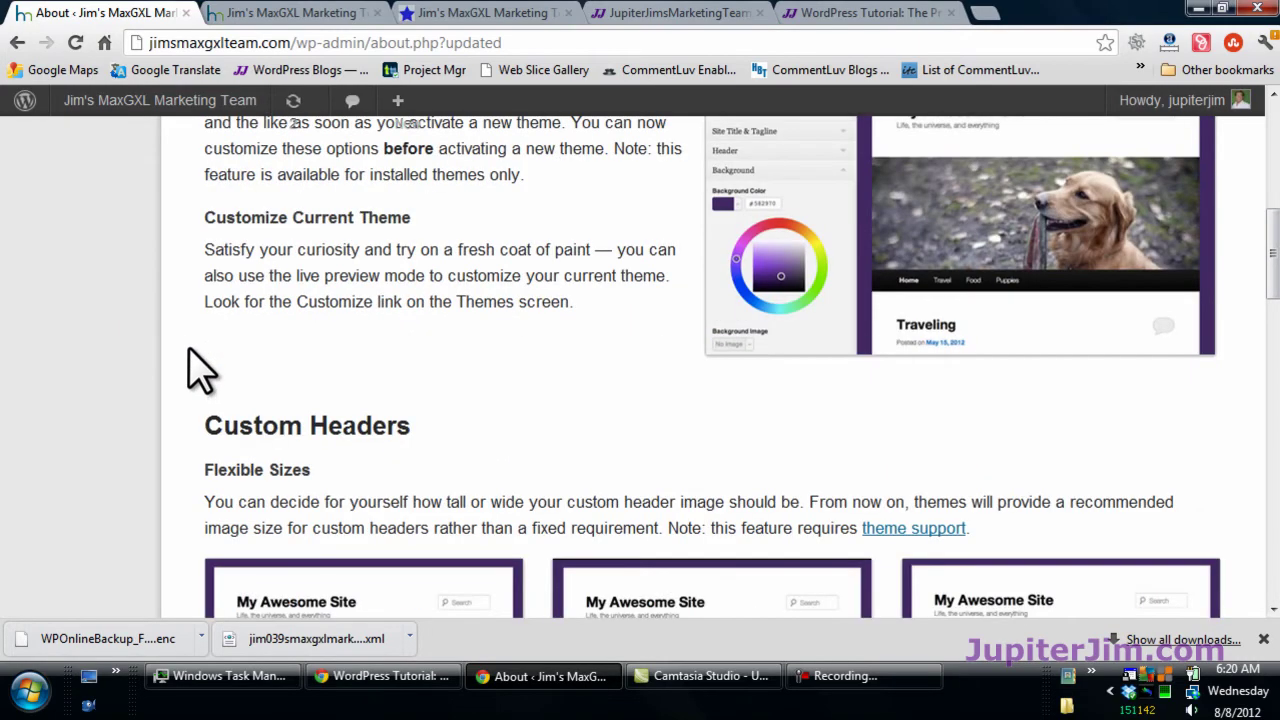
scroll(200, 372, "down", 7)
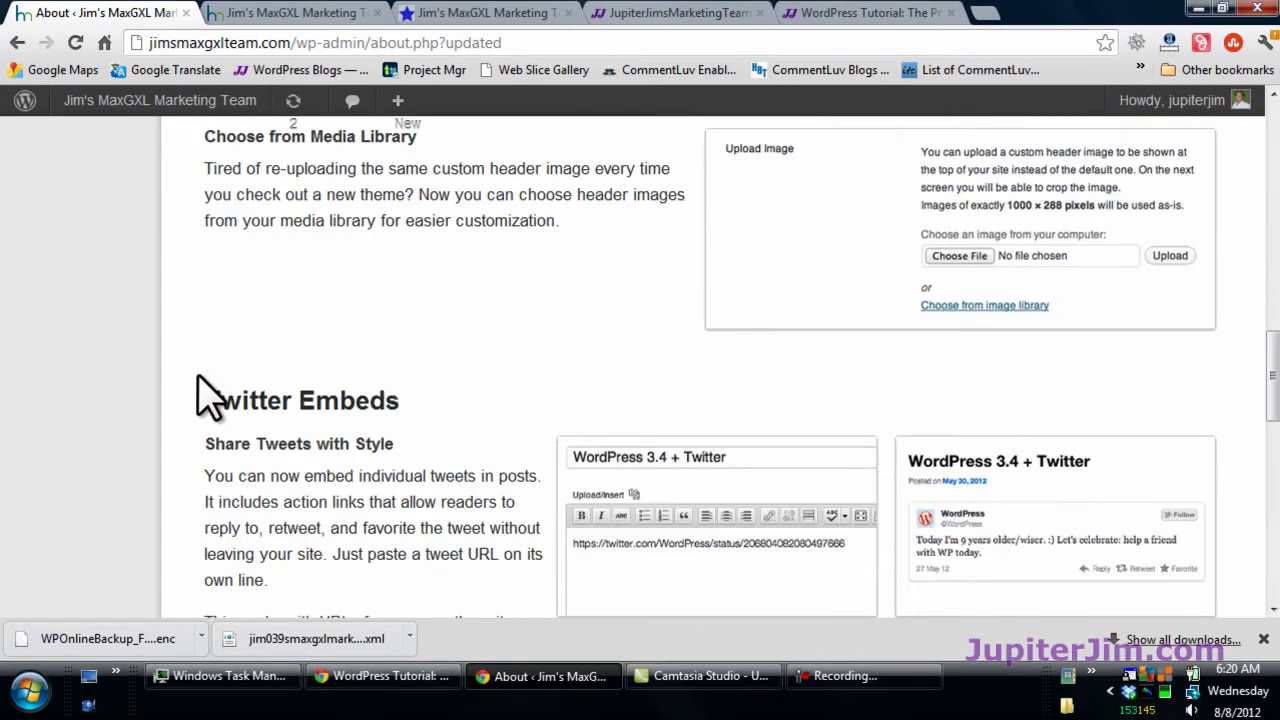
scroll(205, 395, "down", 9)
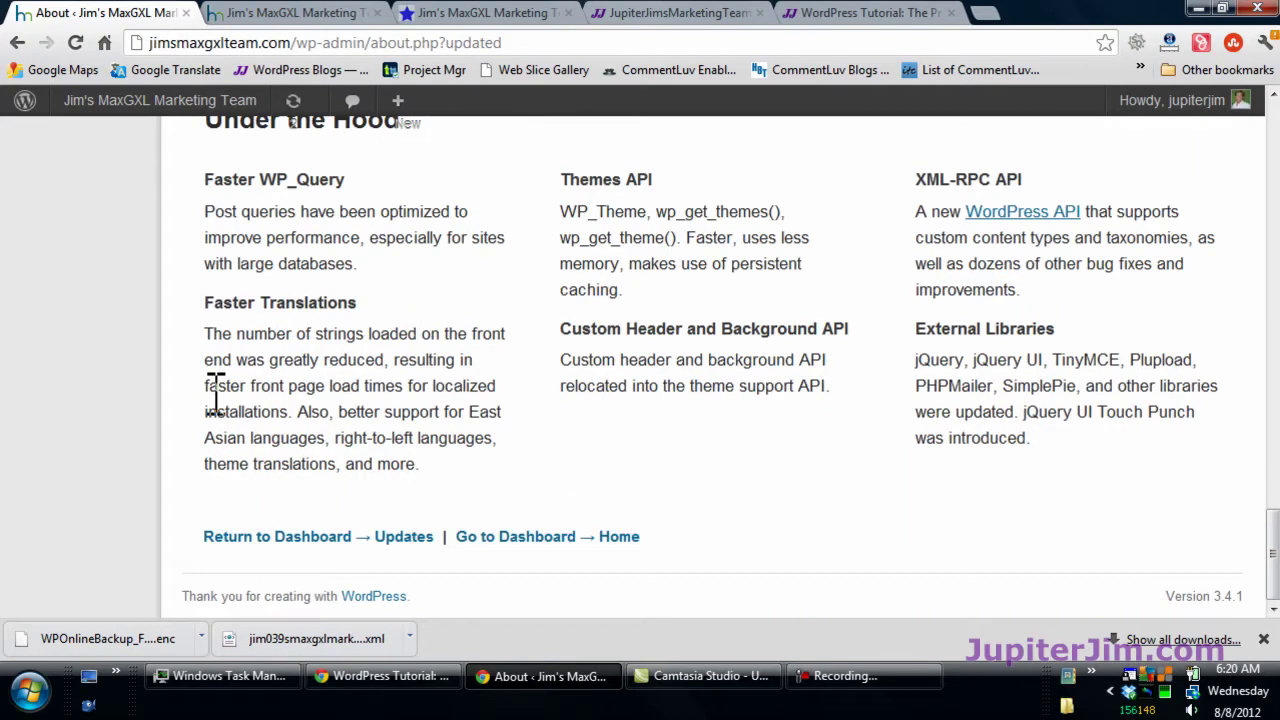
scroll(214, 414, "up", 18)
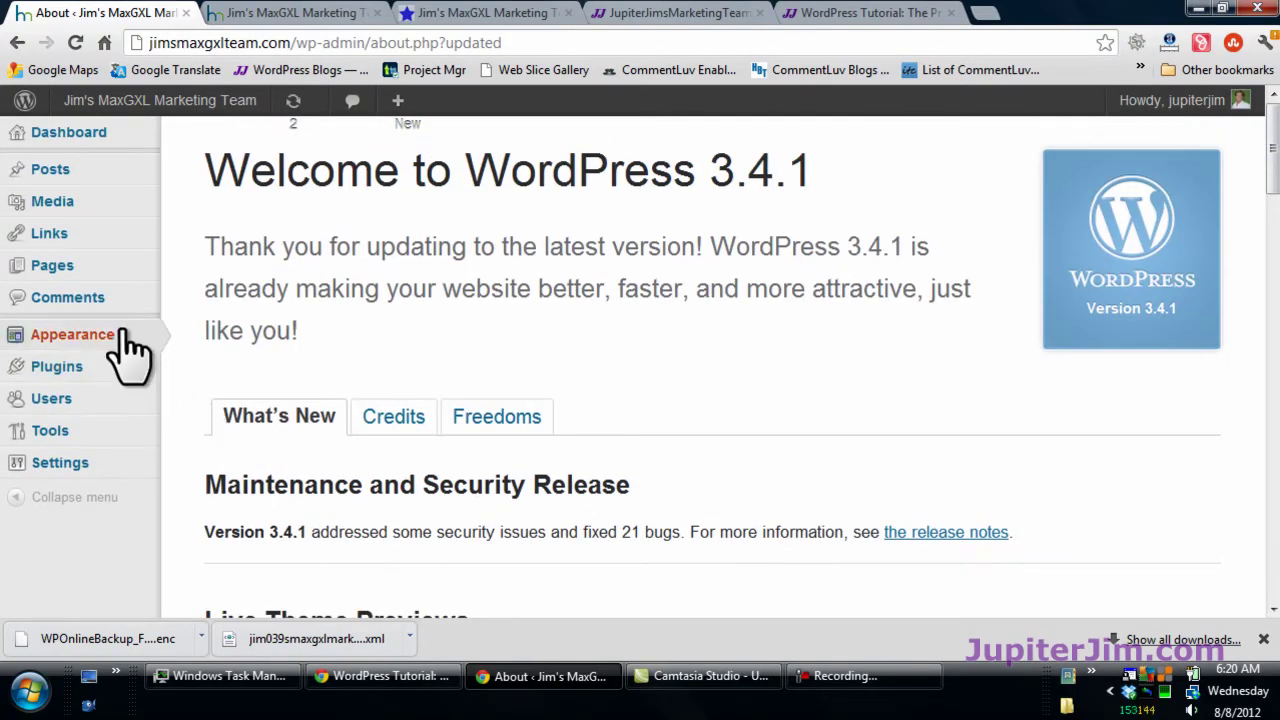
- Open the theme management page and activate the Thesis Theme Example Child theme from the available themes
mouse_move(130, 350)
left_click(212, 340)
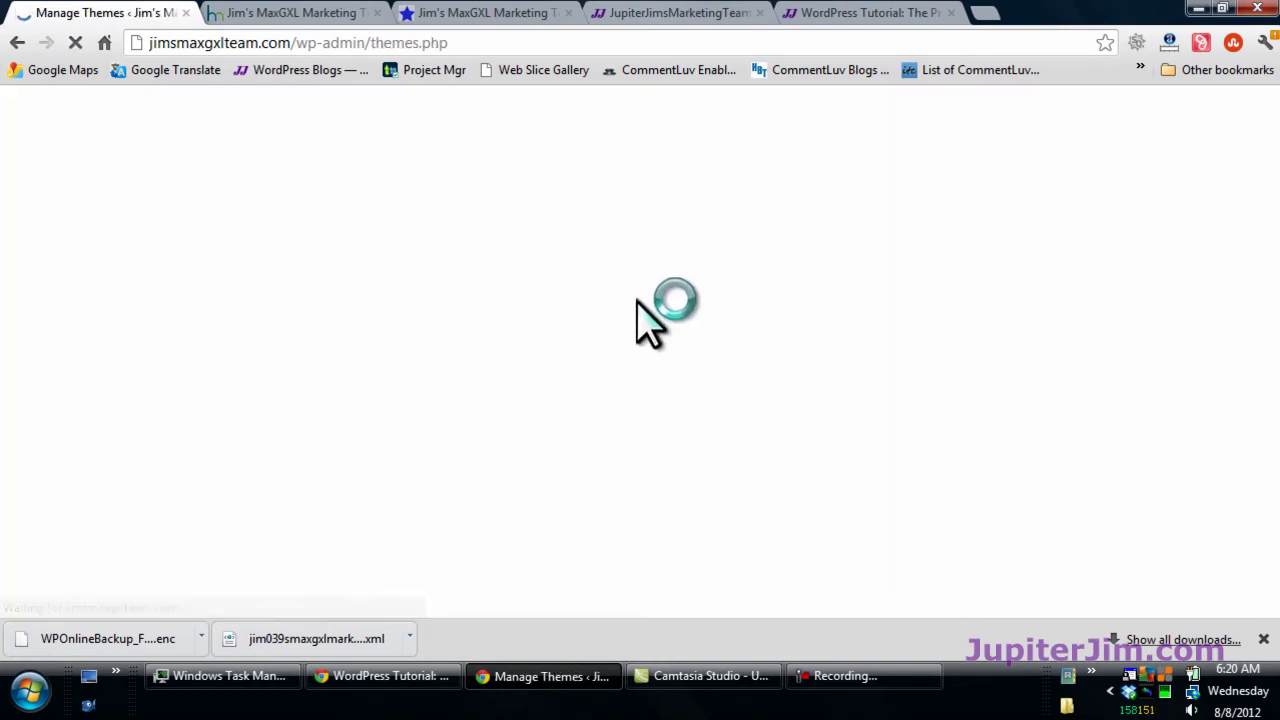
scroll(478, 450, "down", 3)
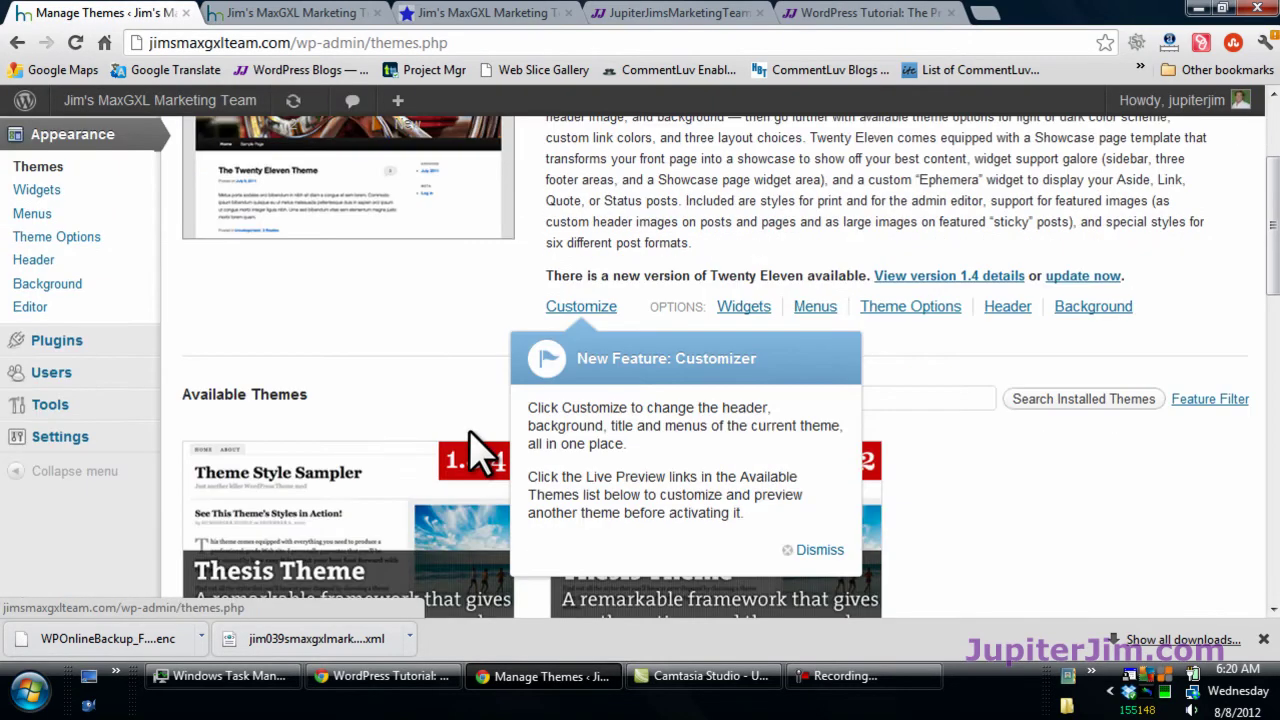
scroll(478, 450, "down", 2)
scroll(1023, 360, "down", 2)
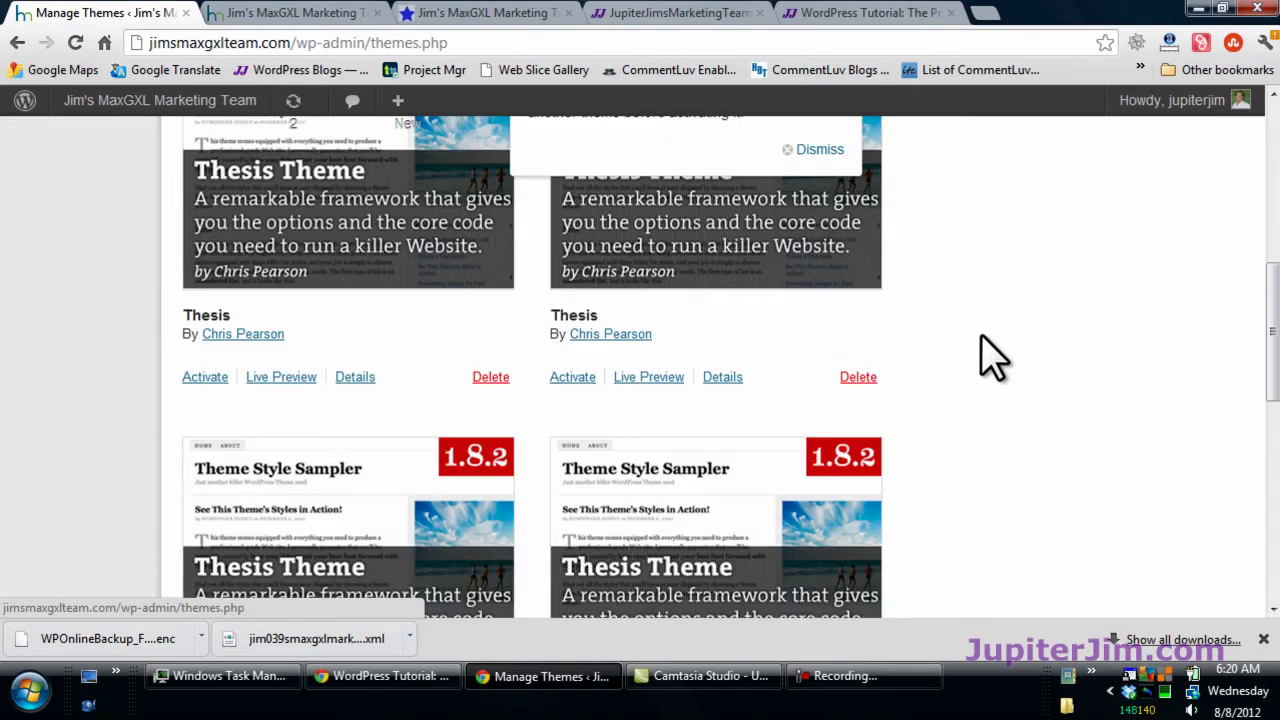
scroll(985, 357, "down", 6)
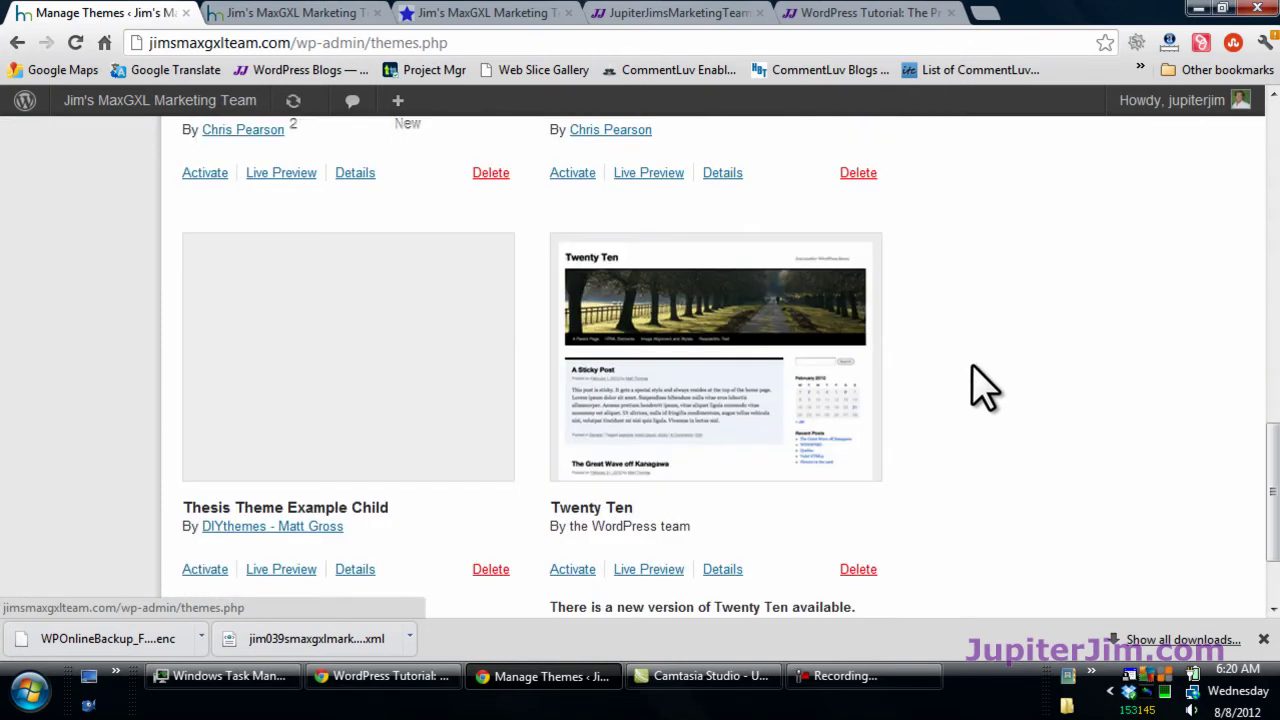
scroll(414, 528, "down", 1)
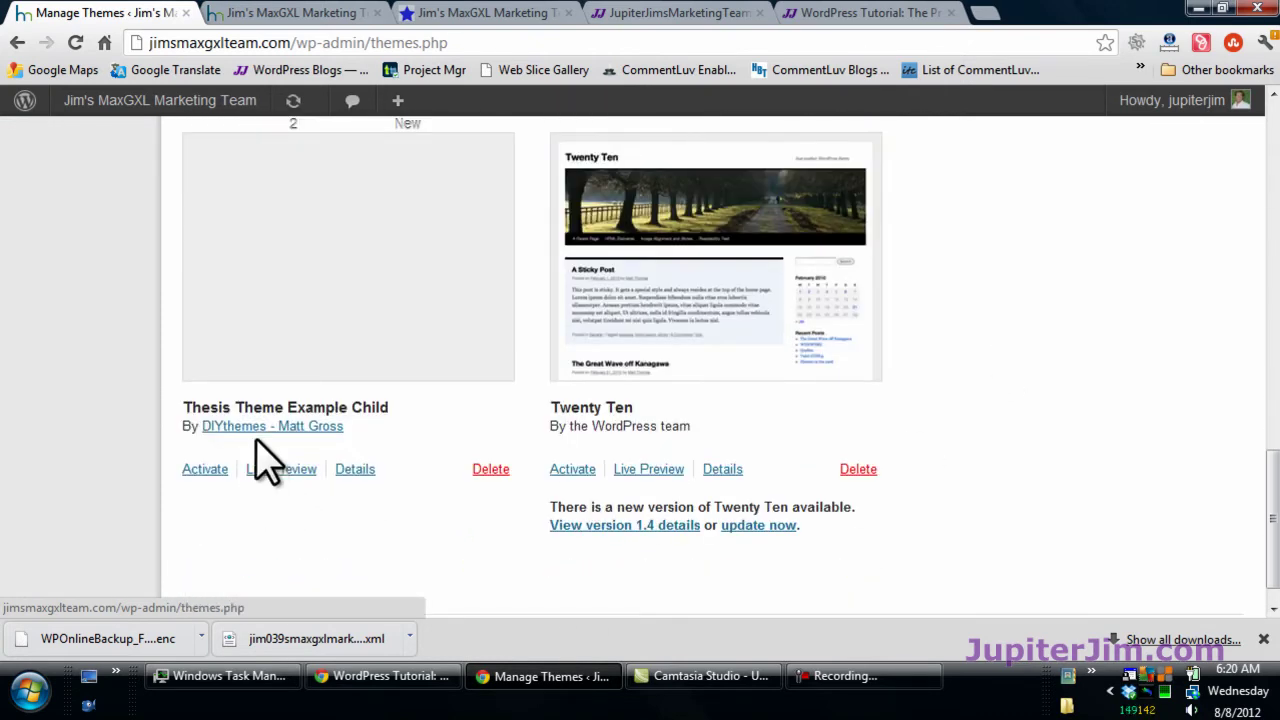
left_click(212, 470)
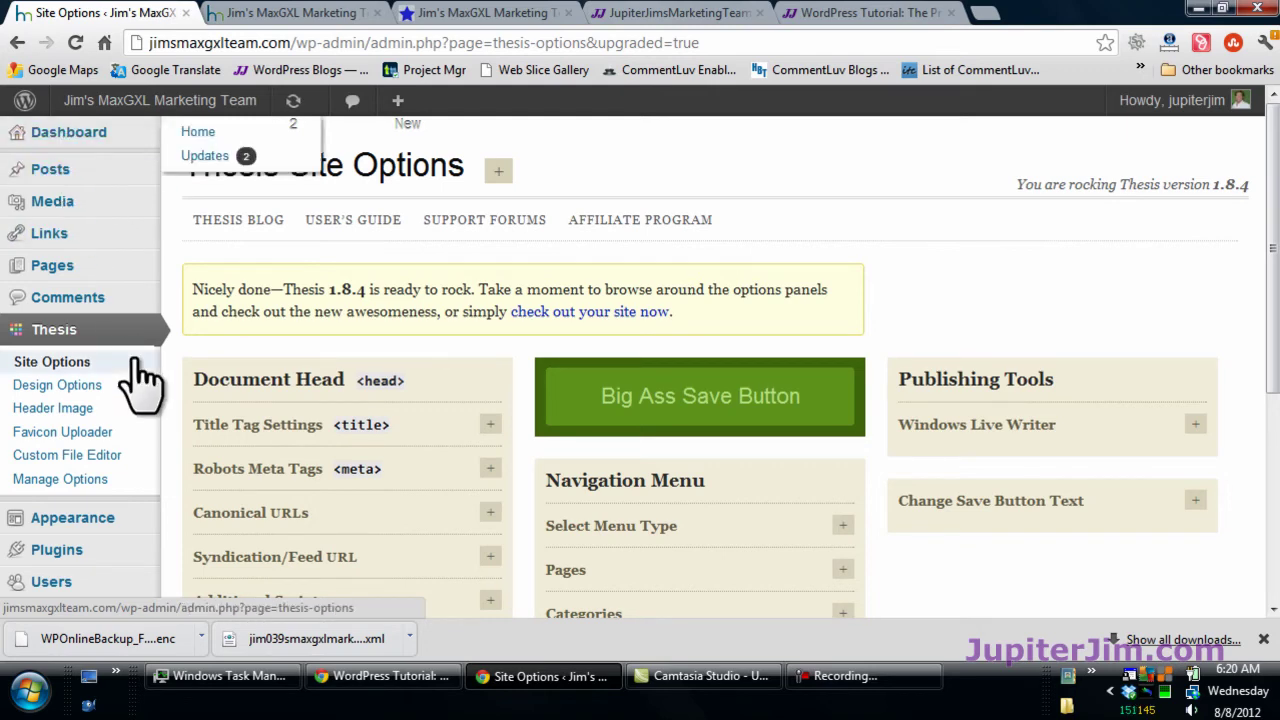
- Open the installed plugins, filter them to the recently active ones and look through that list
scroll(140, 380, "down", 1)
scroll(140, 380, "down", 1)
mouse_move(134, 371)
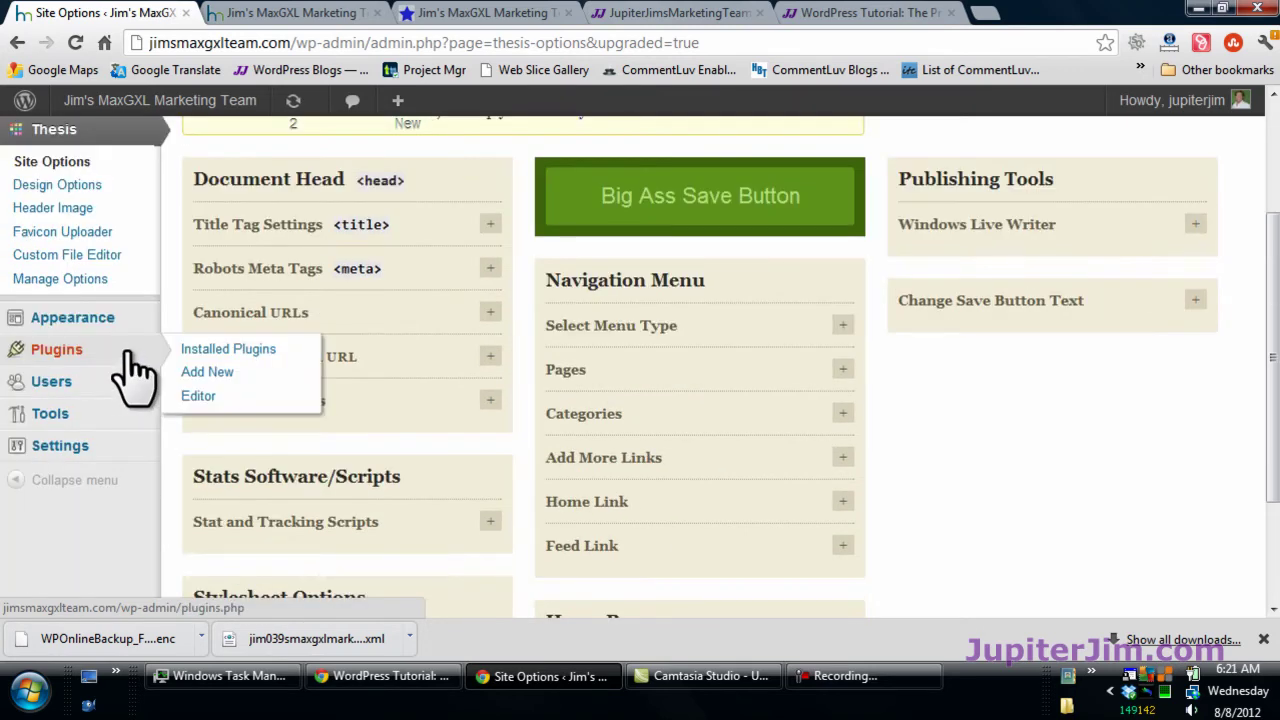
left_click(215, 350)
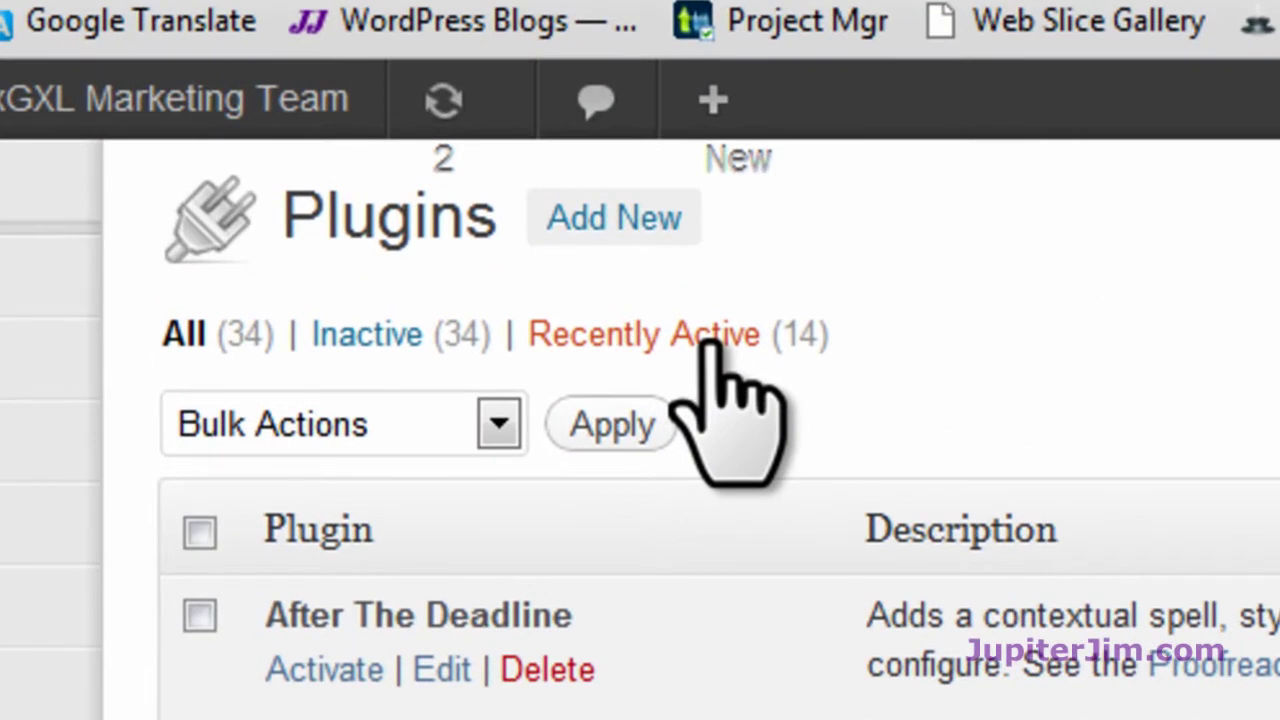
left_click(718, 340)
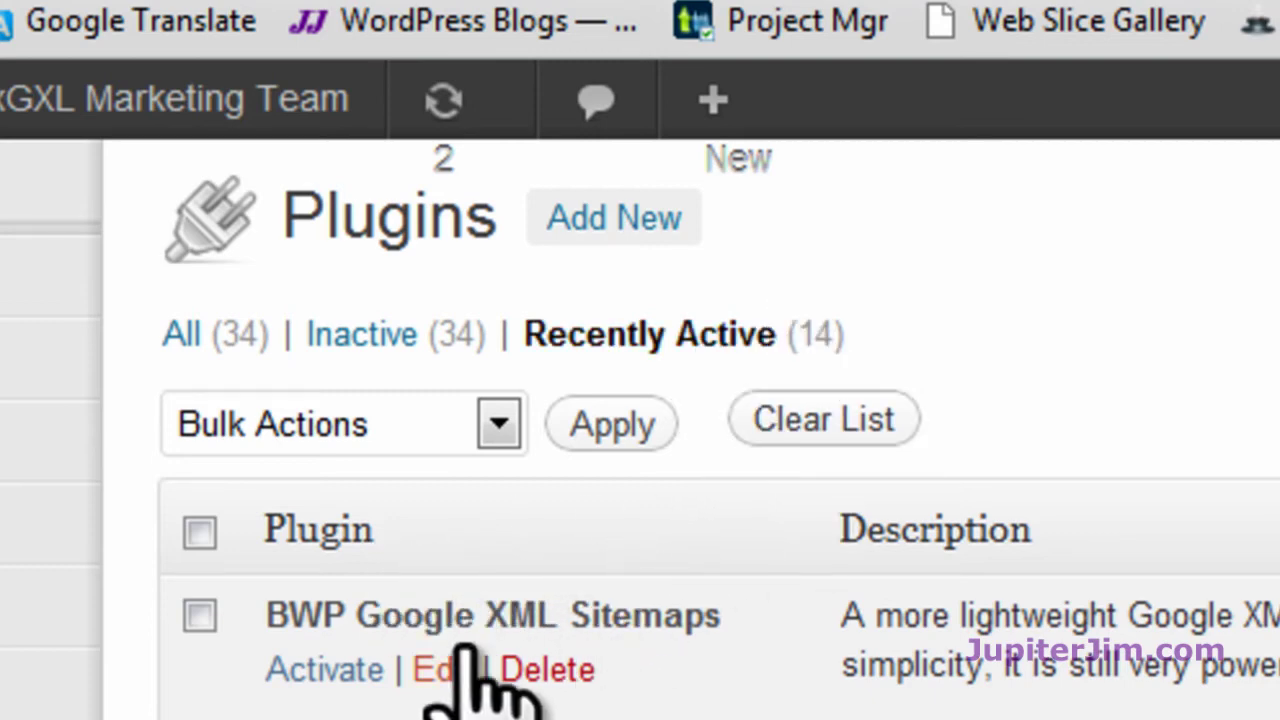
scroll(720, 430, "down", 15)
scroll(720, 430, "up", 5)
scroll(720, 430, "up", 10)
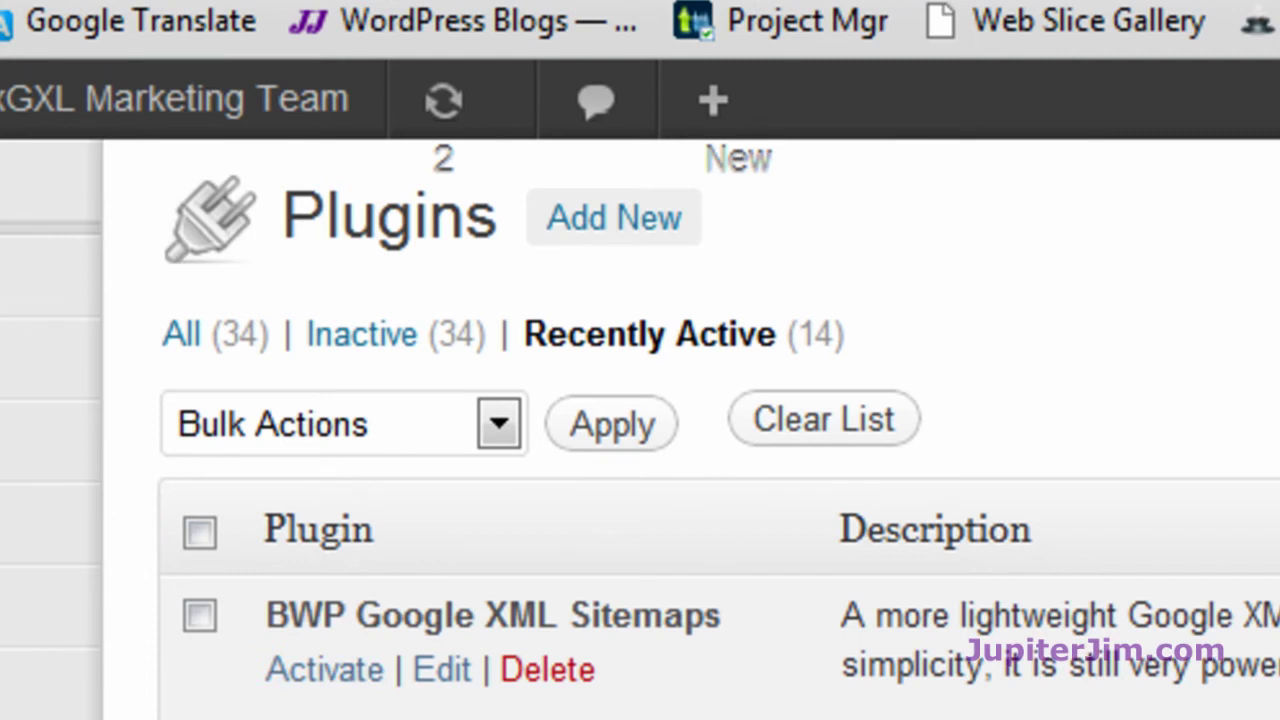
- Select all the recently active plugins and activate them together with a bulk action
left_click(200, 533)
left_click(500, 424)
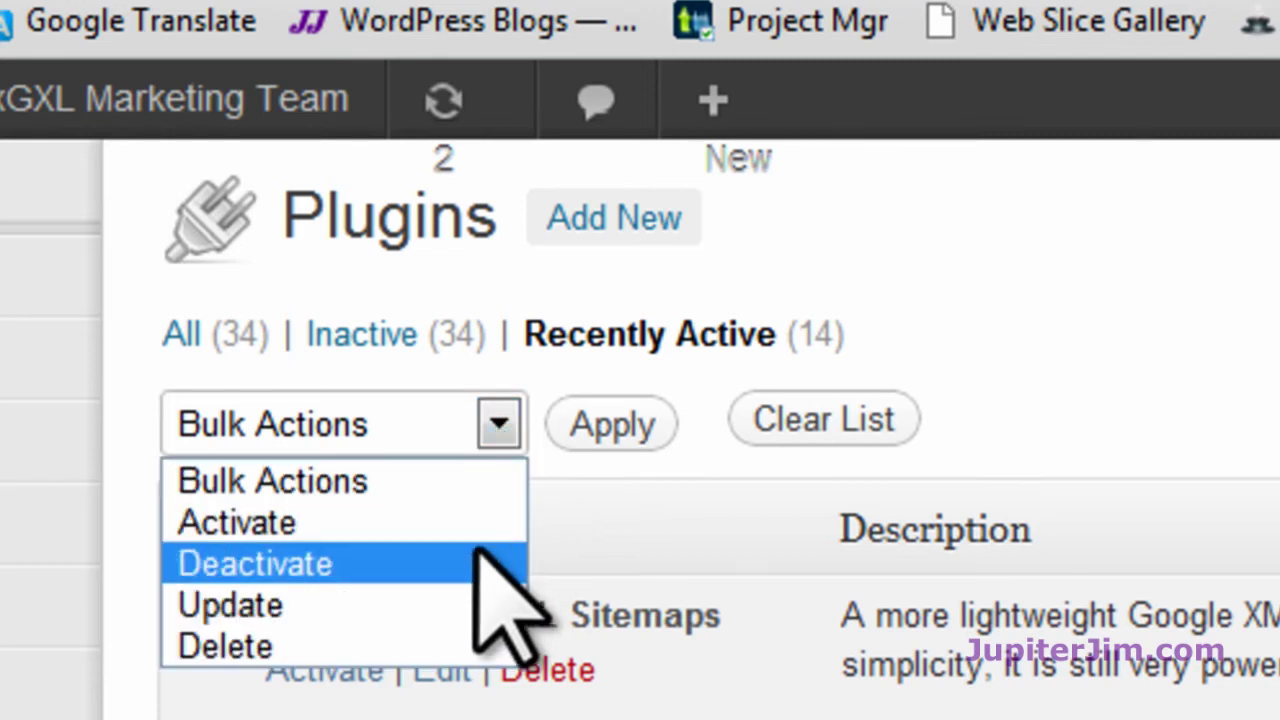
left_click(452, 520)
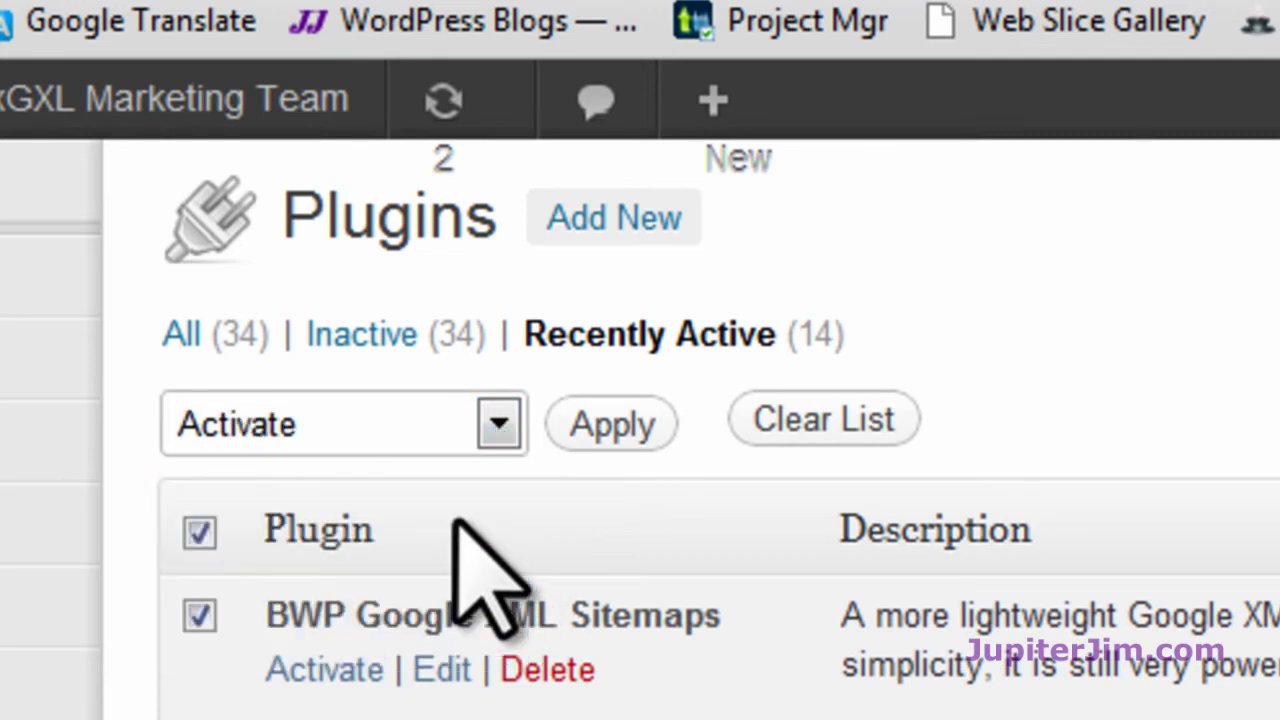
left_click(604, 428)
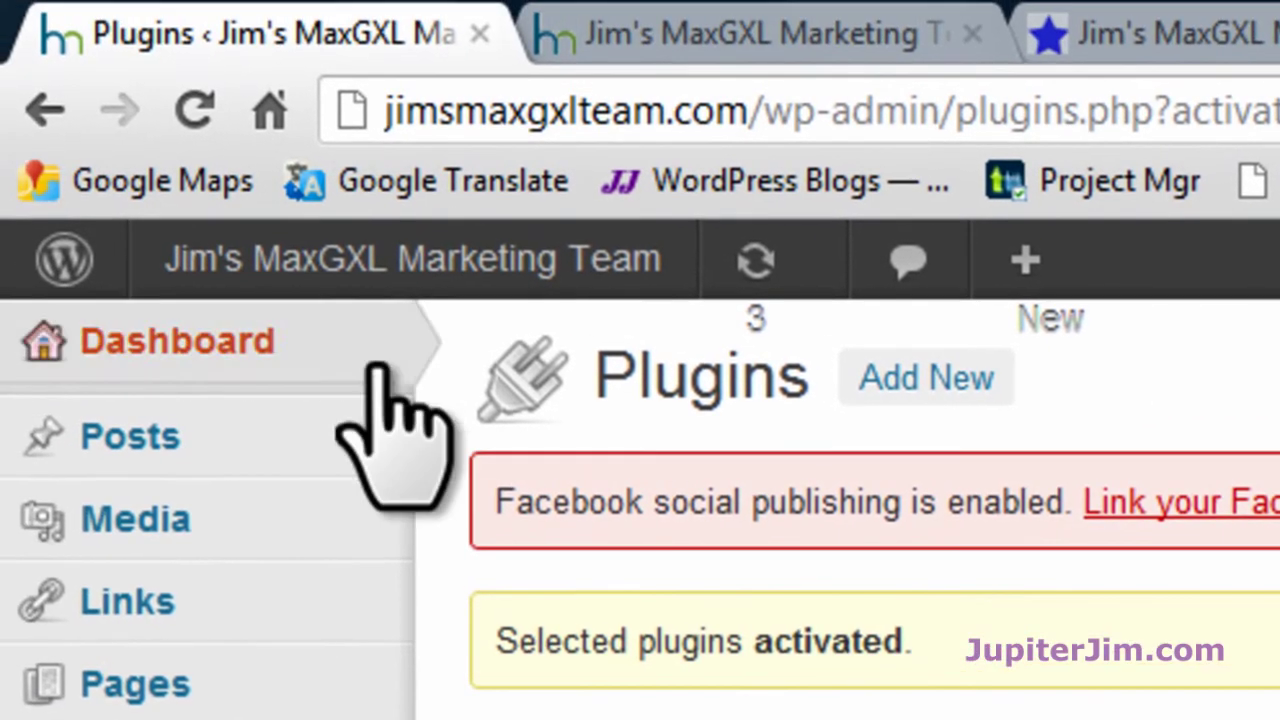
- Open the updated site in a new tab to check its home page, and switch to the Jupiter Jim's Marketing Team blog
mouse_move(1, 102)
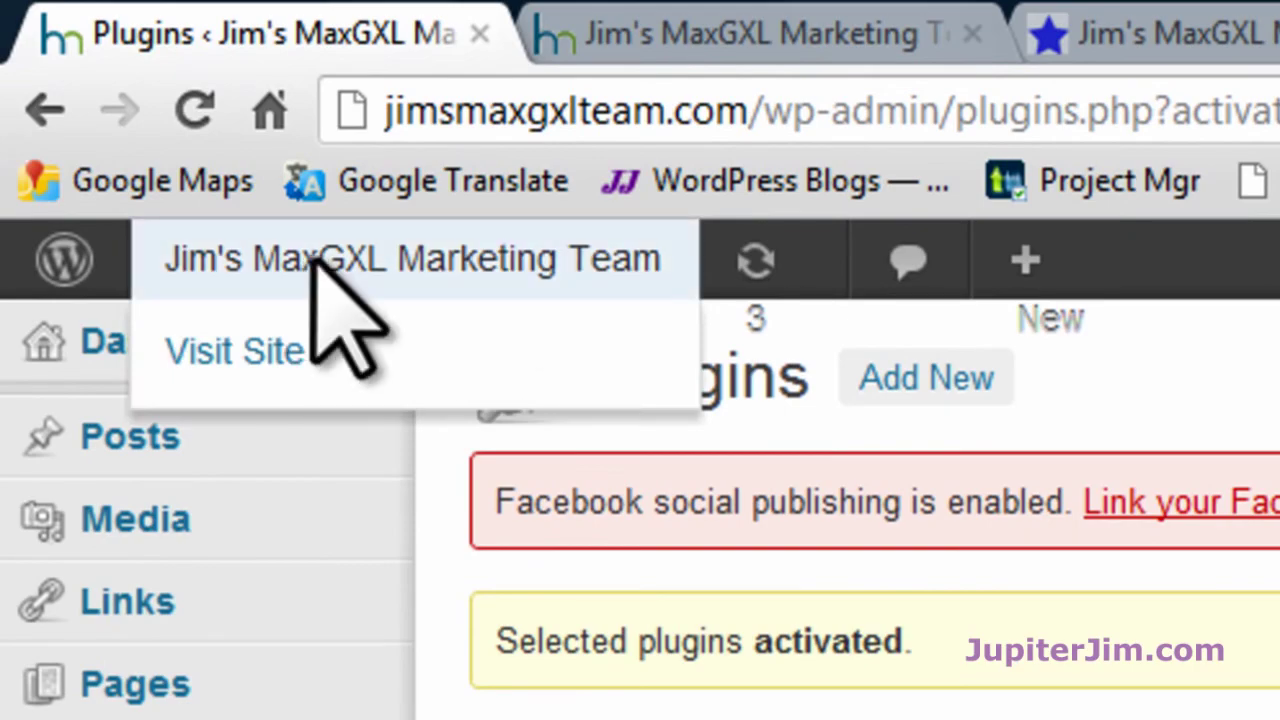
right_click(318, 265)
left_click(405, 287)
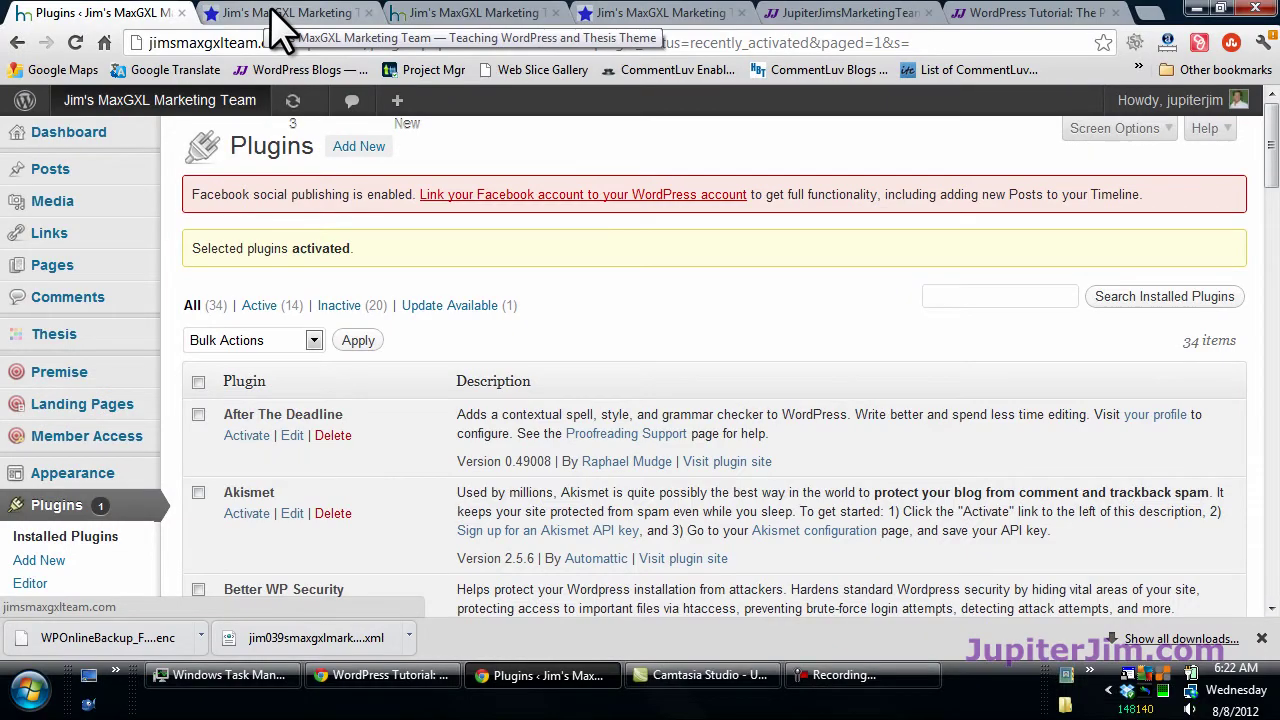
left_click(272, 16)
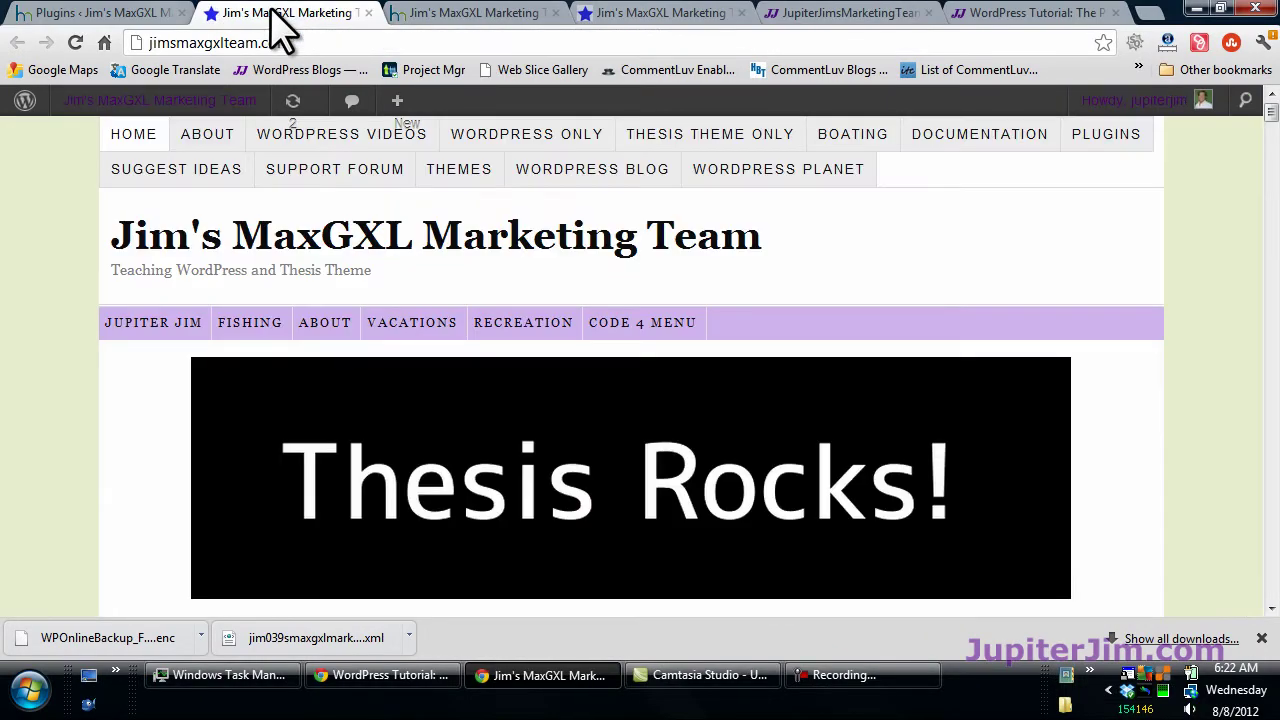
scroll(80, 300, "down", 15)
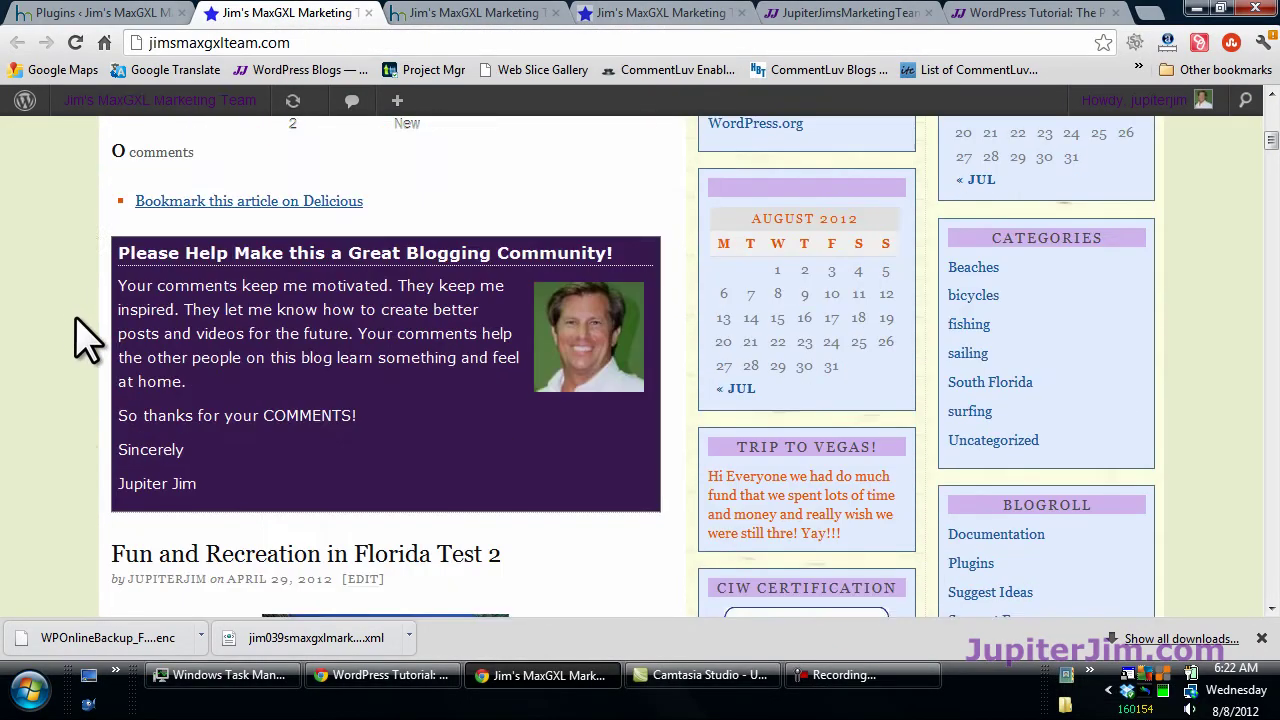
scroll(846, 391, "down", 10)
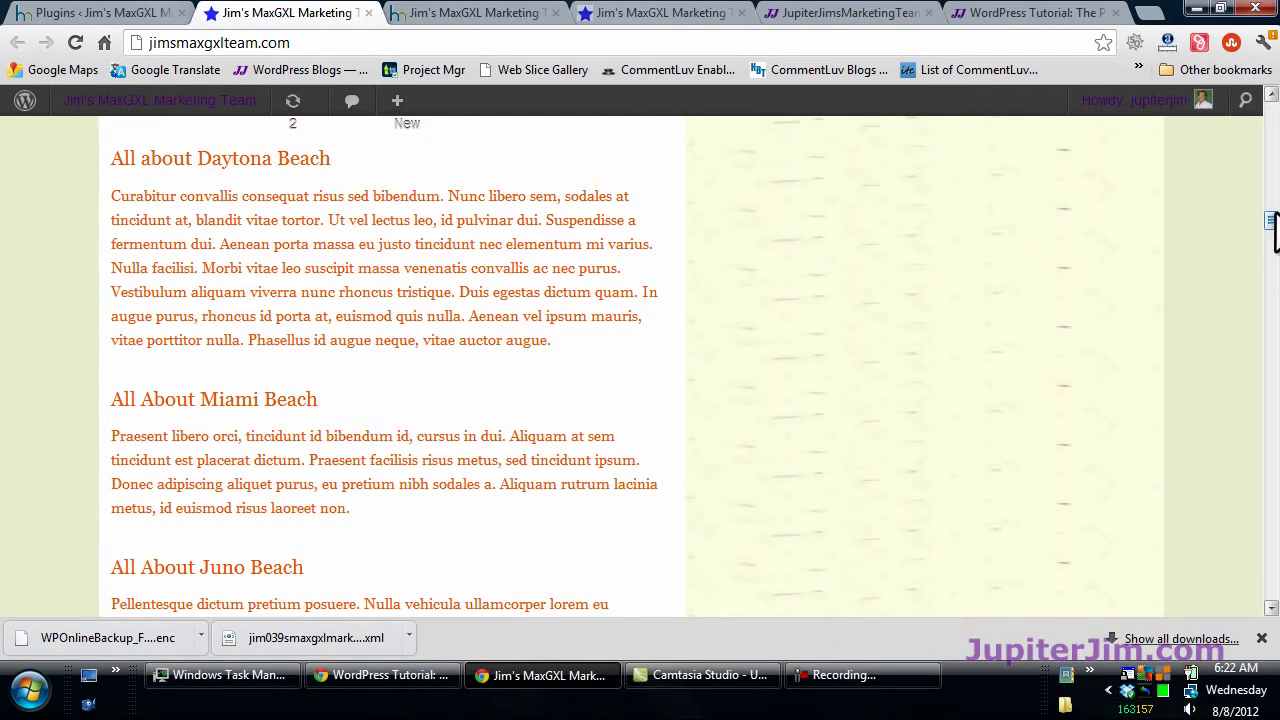
left_click_drag(1275, 340, 1272, 110)
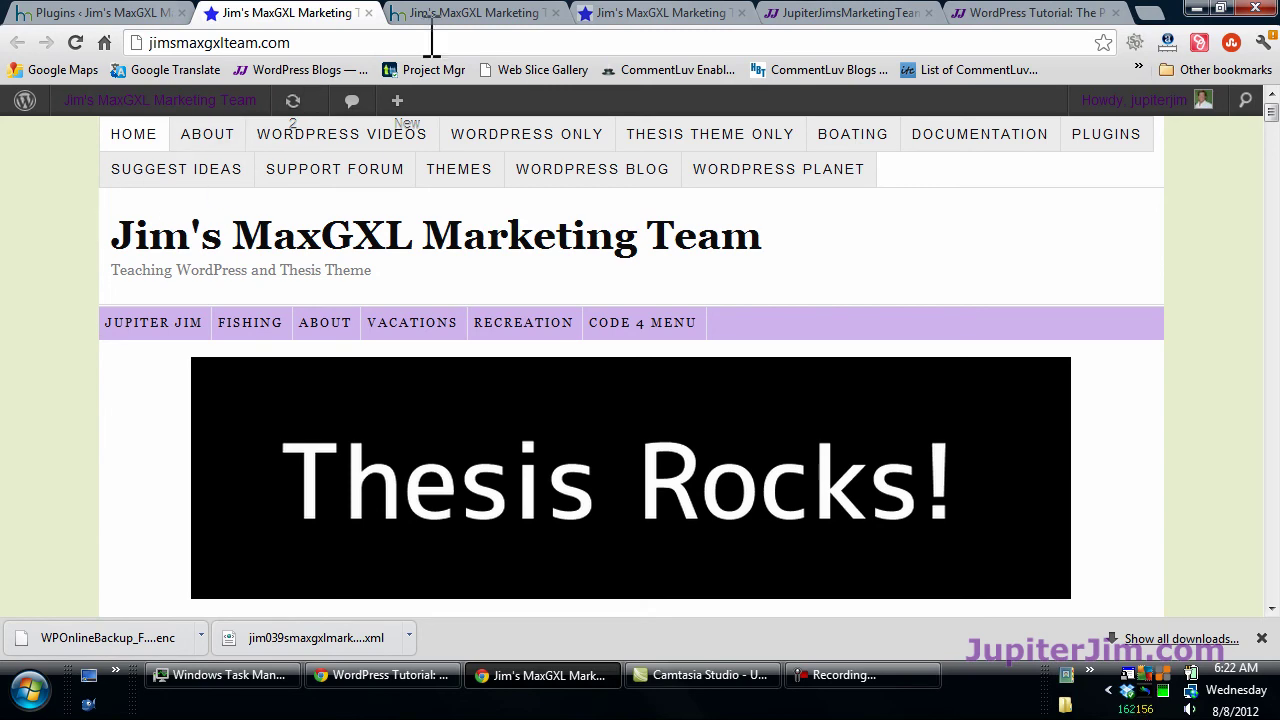
left_click(795, 14)
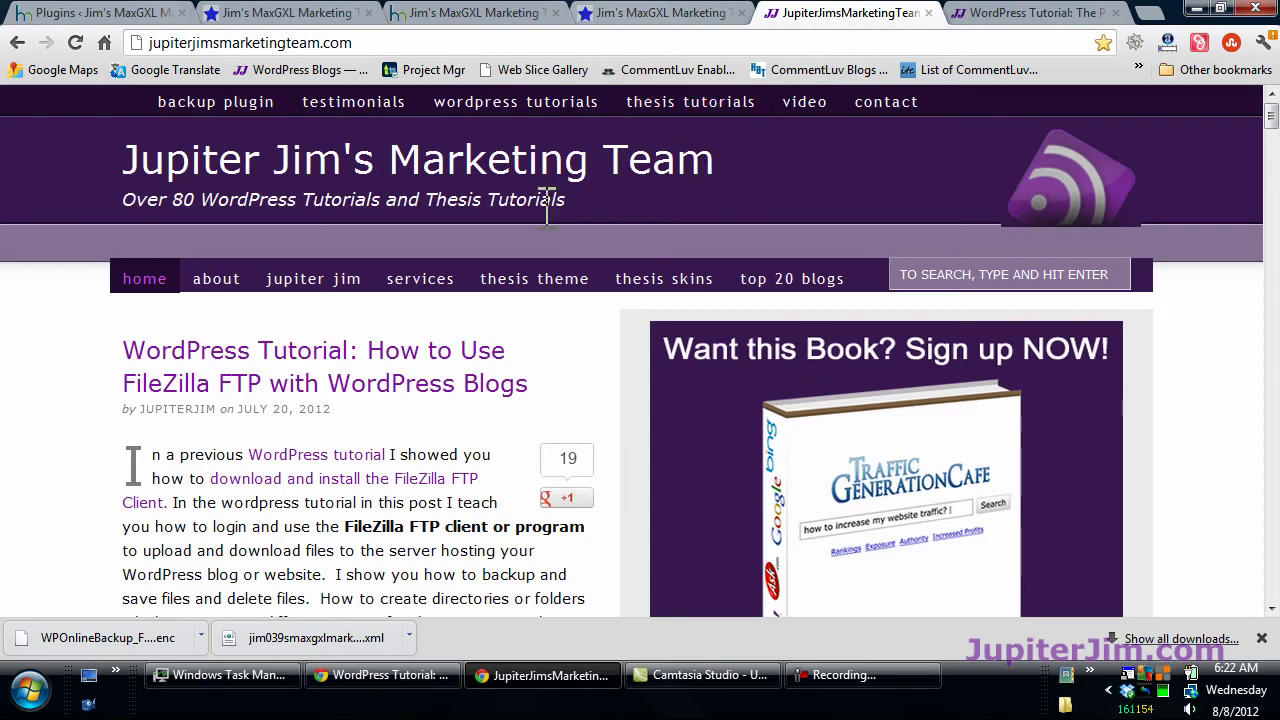